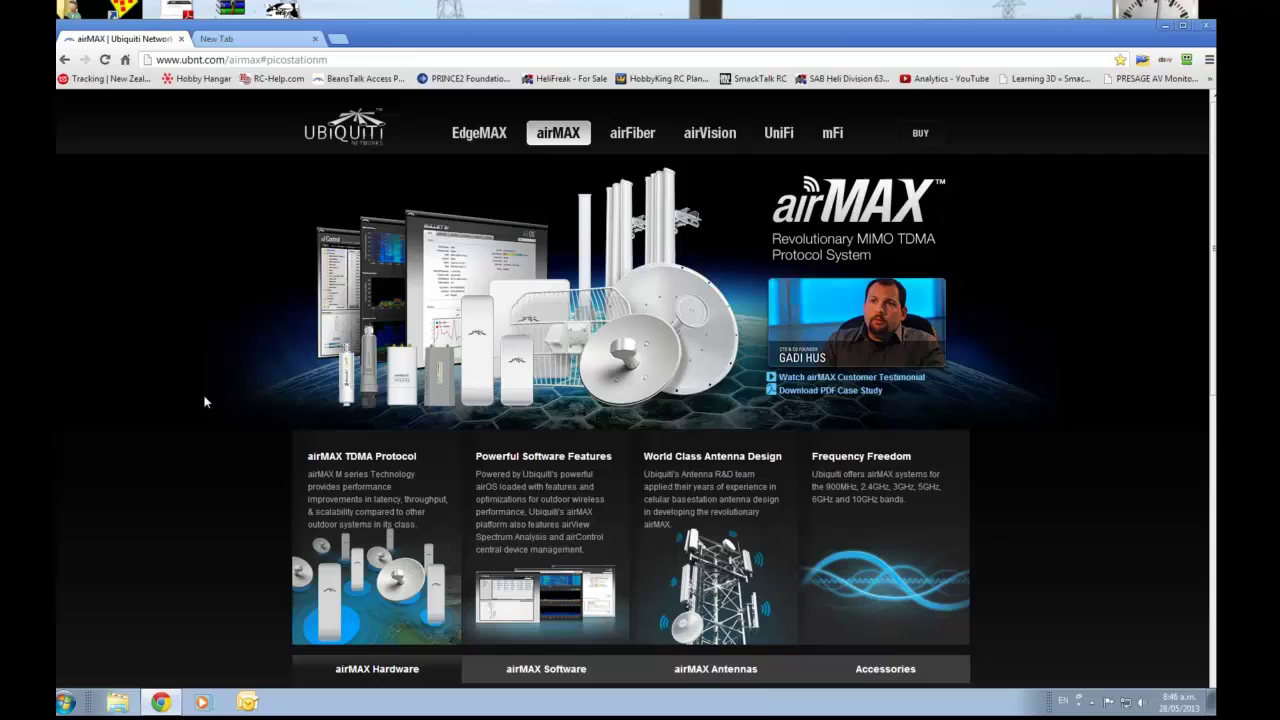
Scroll the airMAX page down to the PicoStation M panel listing the PicoStation M2-HP model.
scroll(195, 412, "down", 6)
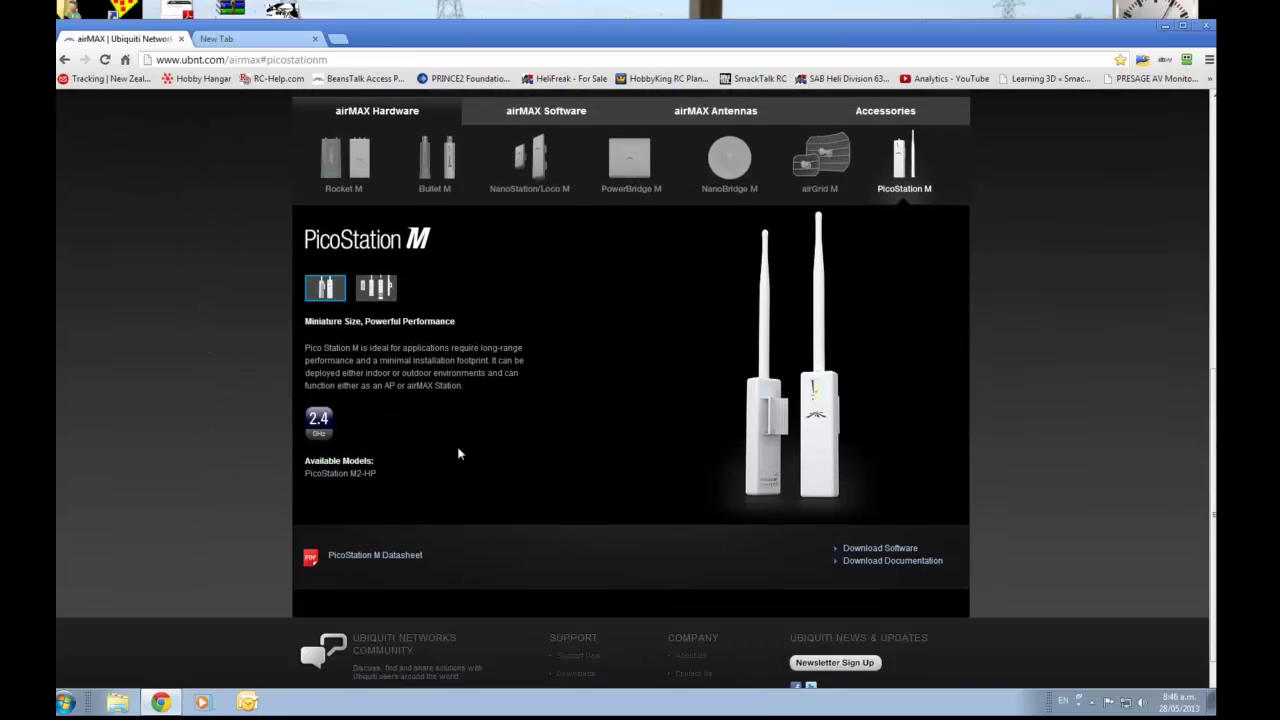
scroll(348, 428, "up", 6)
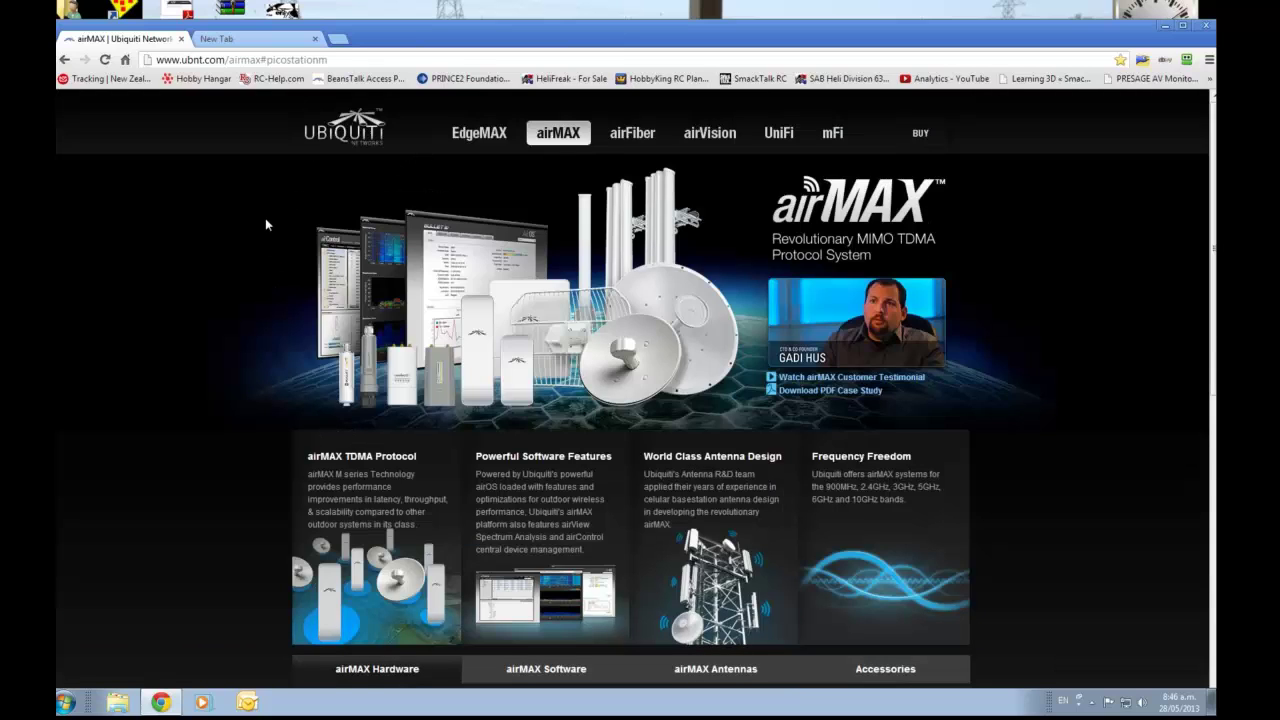
scroll(264, 225, "down", 1)
scroll(263, 230, "down", 1)
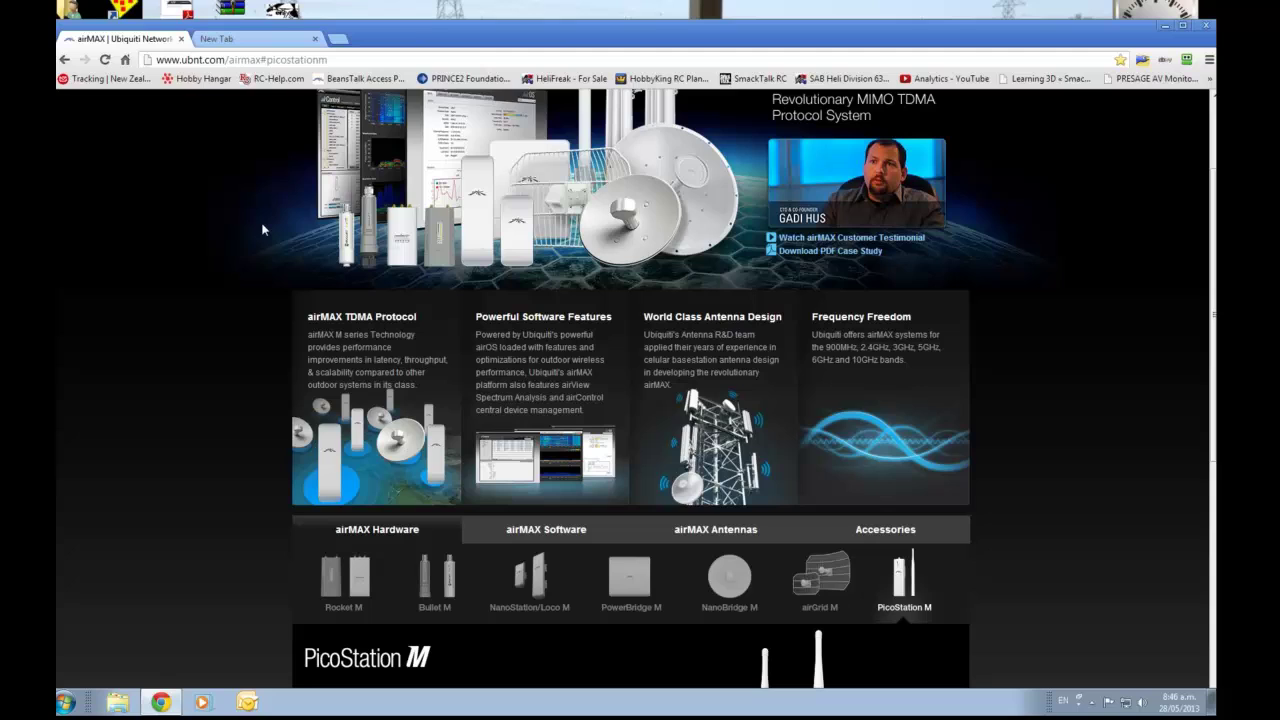
scroll(250, 260, "down", 2)
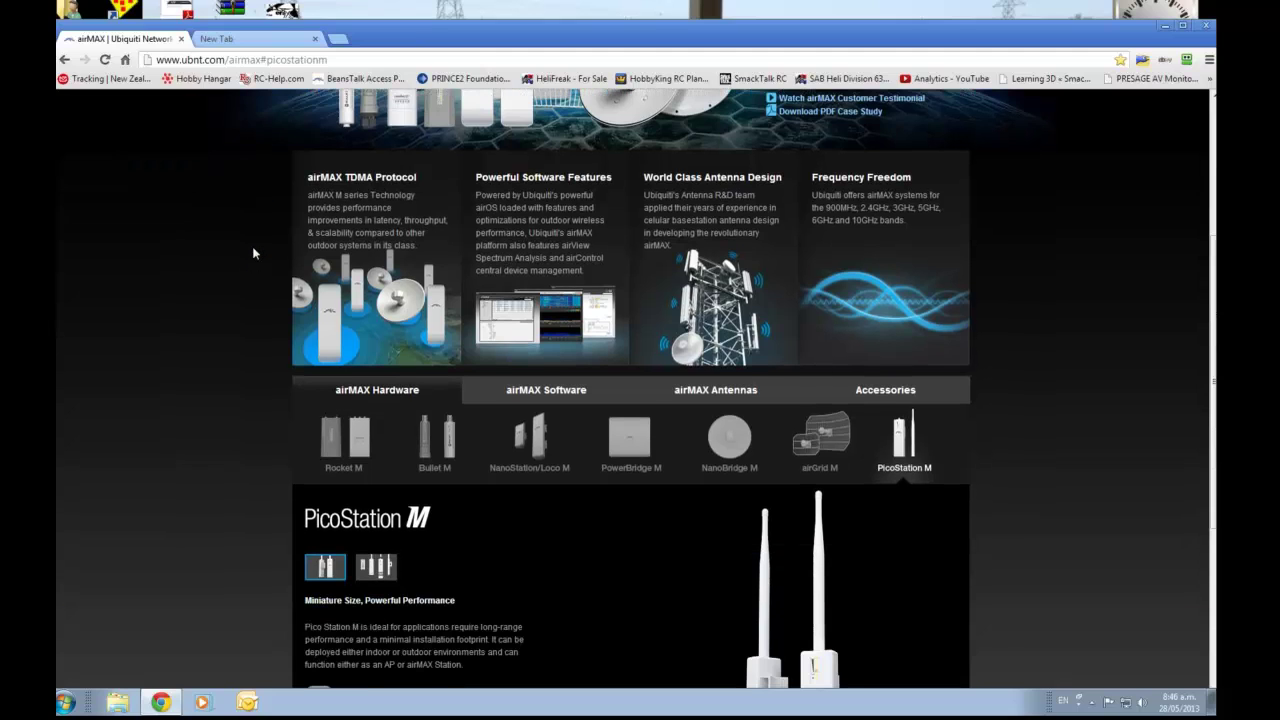
scroll(245, 275, "down", 4)
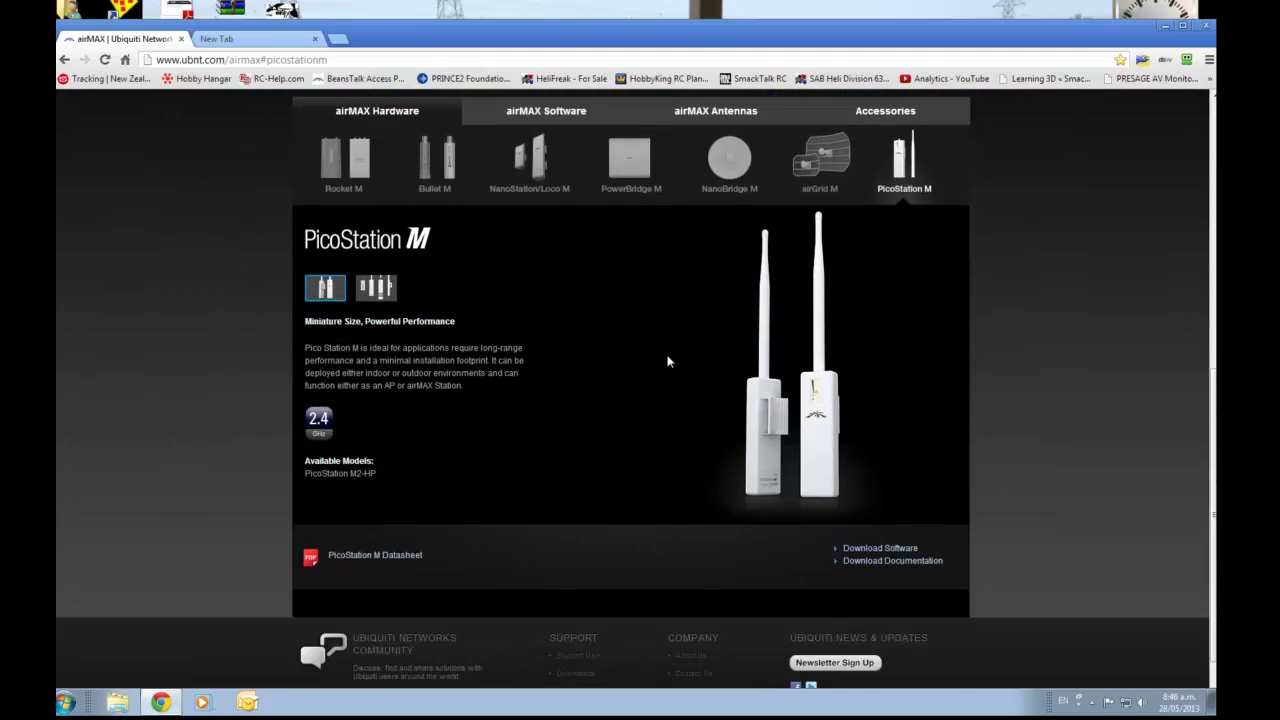
key("BackSpace")
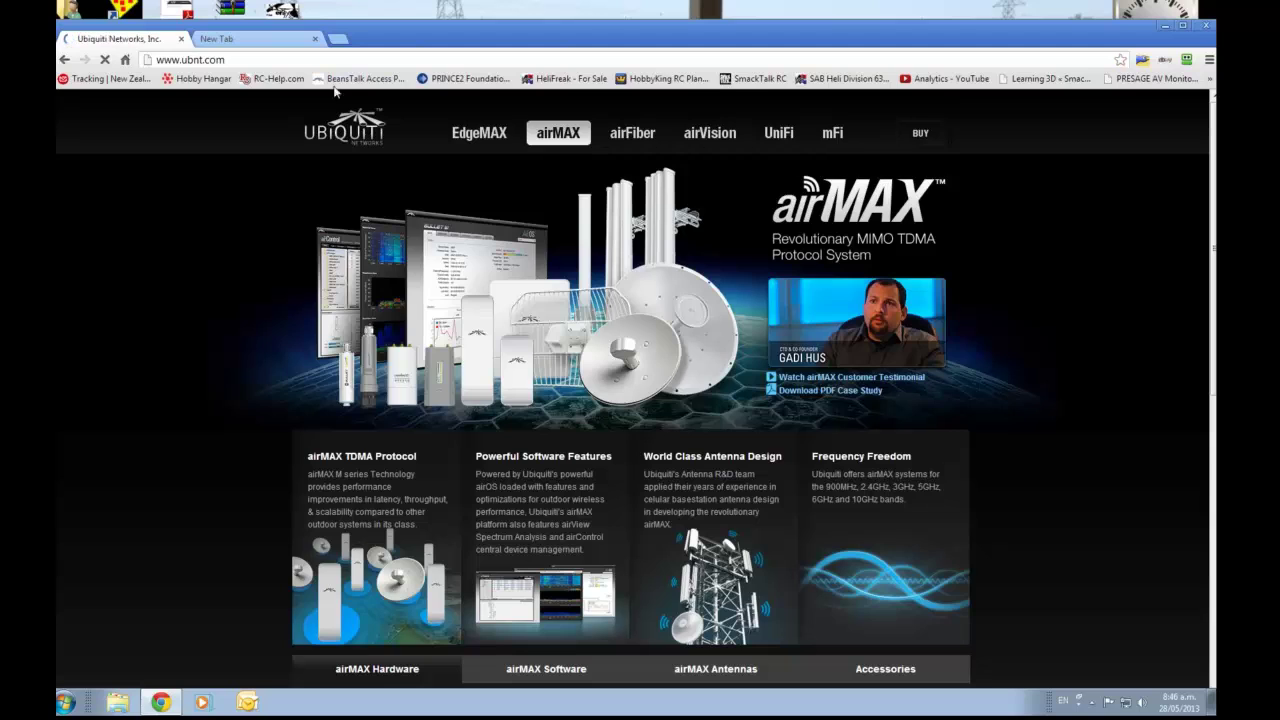
key("BackSpace")
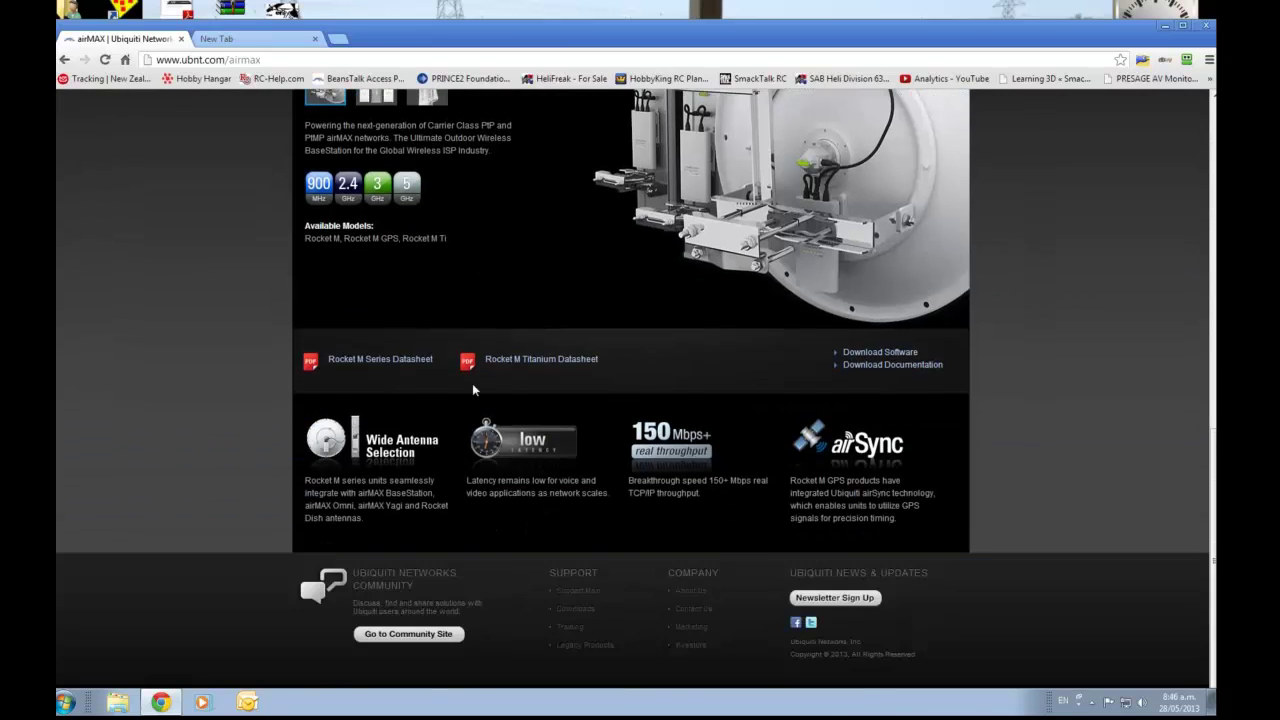
scroll(470, 383, "up", 4)
left_click(910, 318)
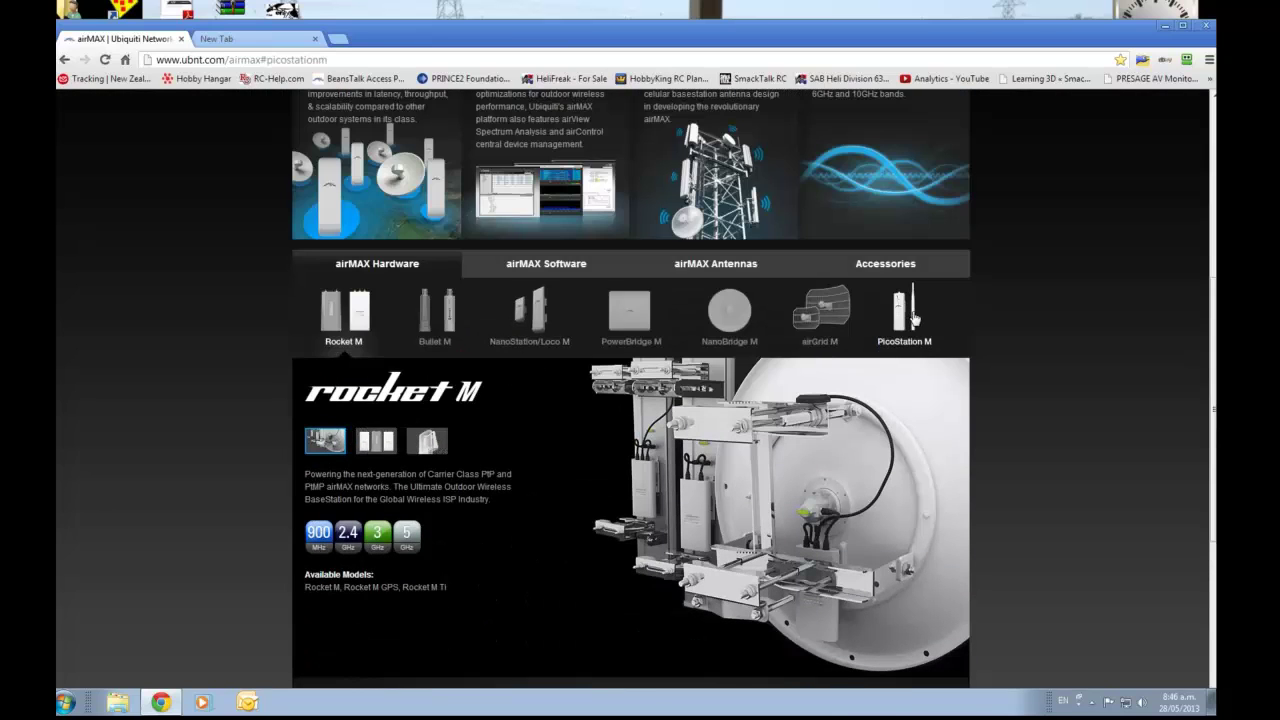
scroll(245, 355, "down", 3)
scroll(238, 356, "up", 1)
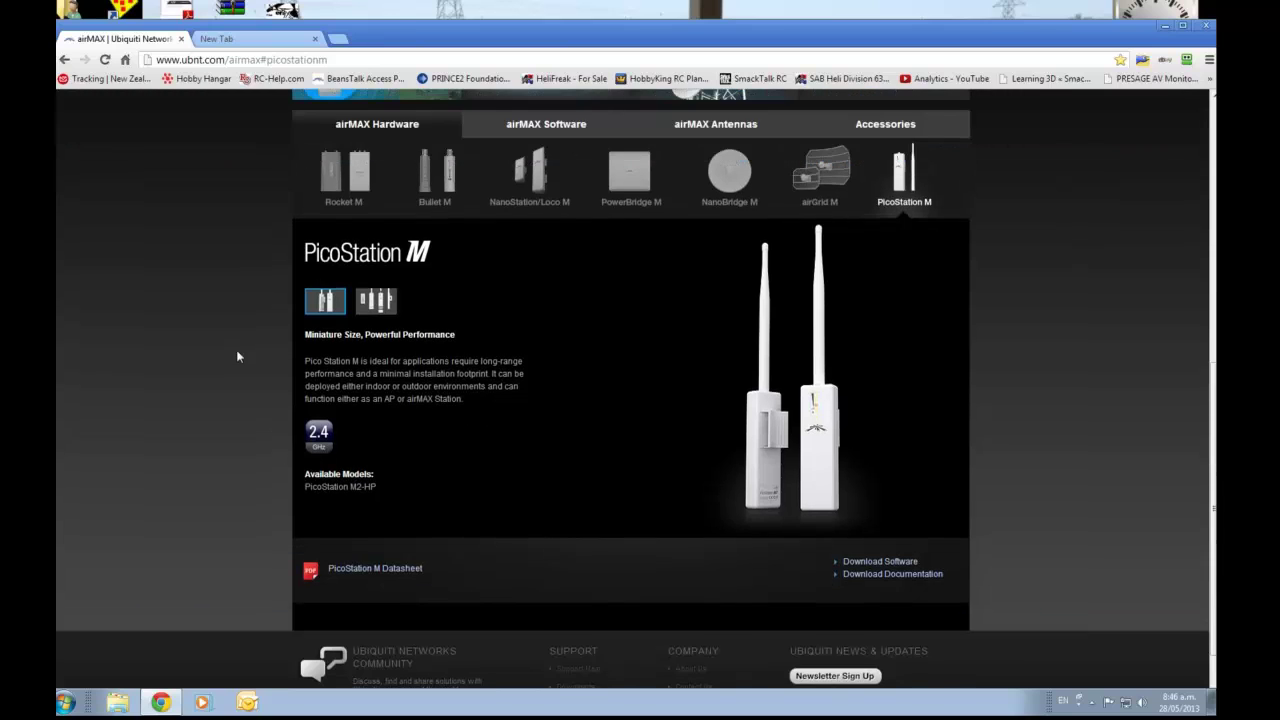
scroll(230, 357, "up", 3)
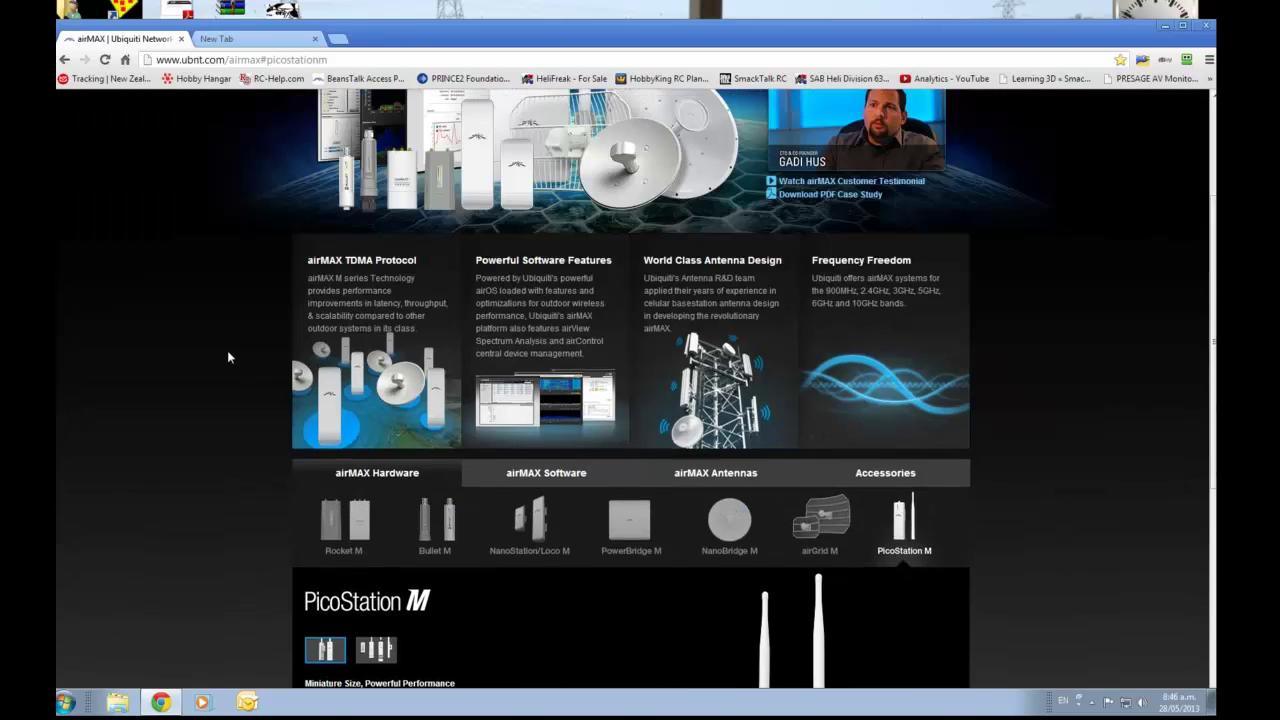
scroll(228, 357, "down", 3)
scroll(228, 357, "up", 2)
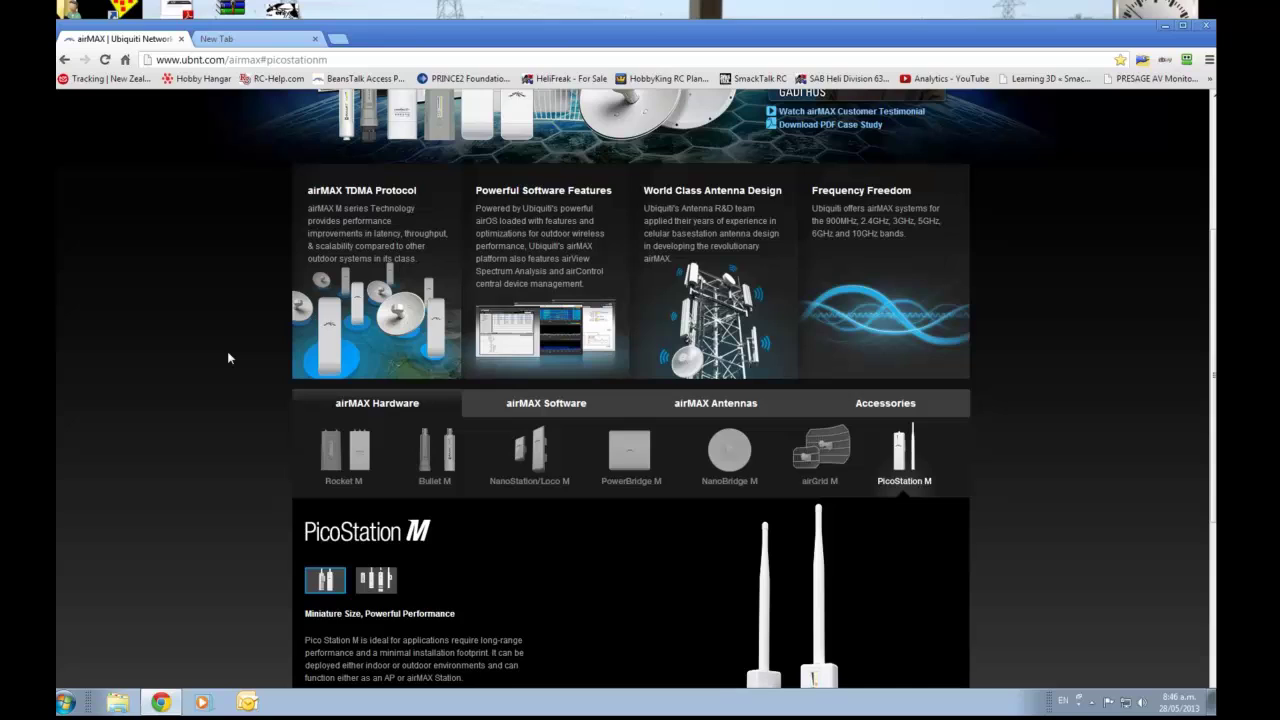
scroll(228, 357, "up", 3)
scroll(228, 357, "down", 5)
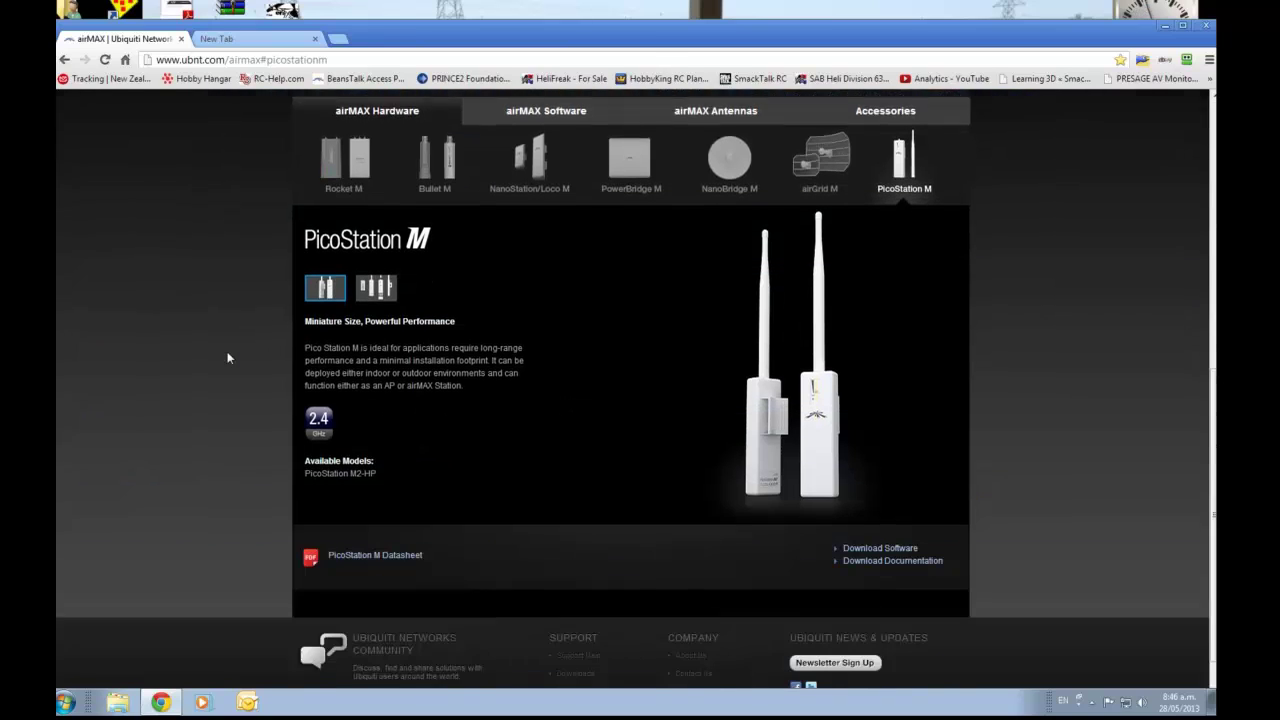
scroll(227, 357, "down", 1)
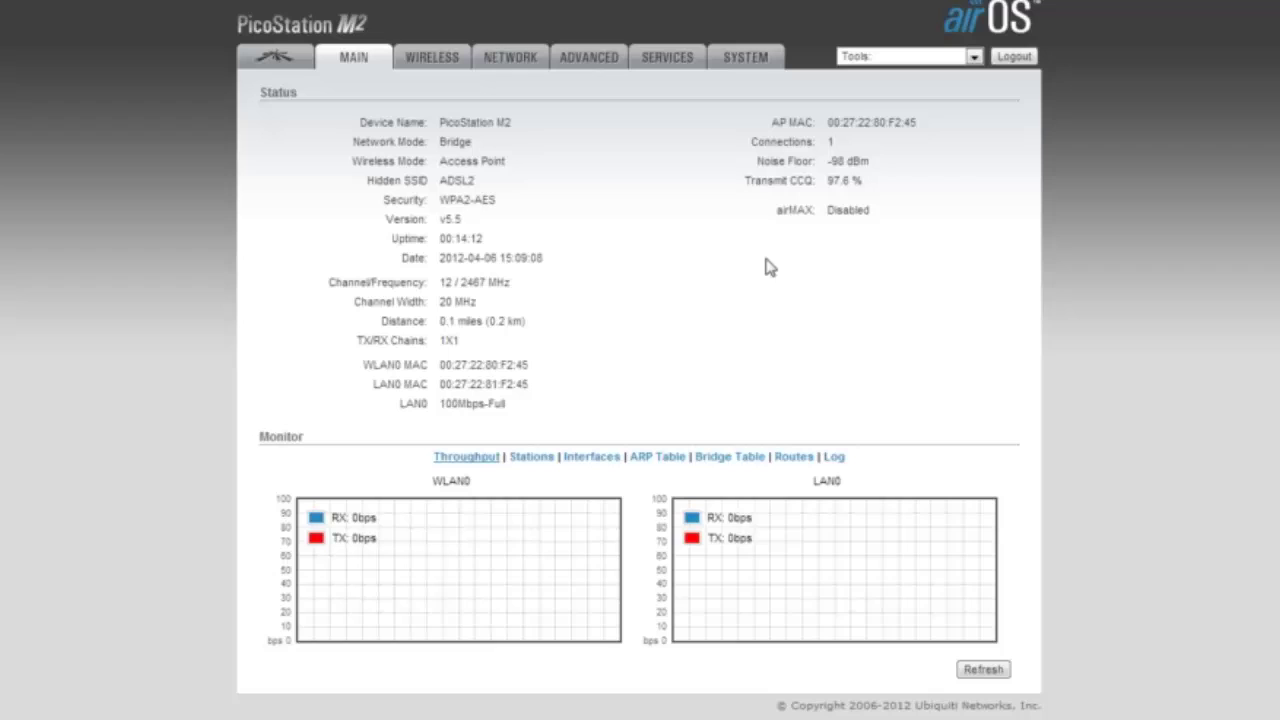
Open the SYSTEM page showing firmware XM.v5.5 and Configuration Management.
left_click(746, 60)
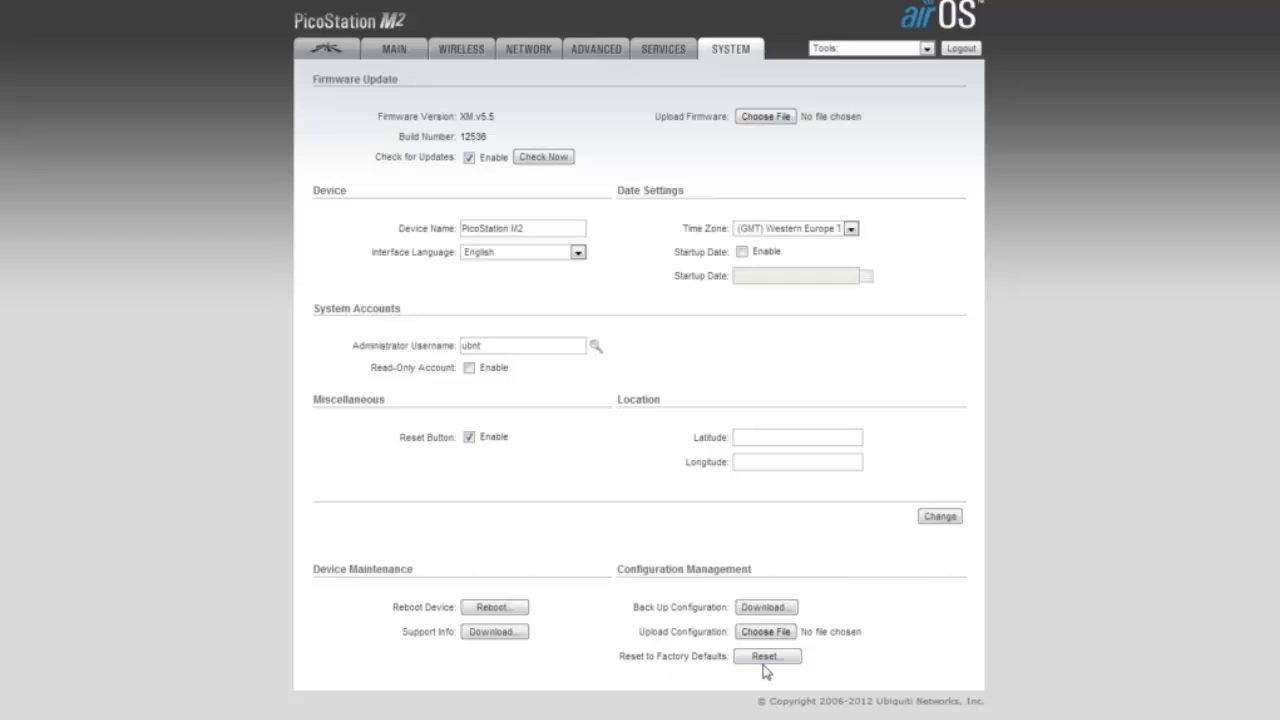
Reset the PicoStation to factory defaults, confirm the reset, and close the window.
left_click(772, 662)
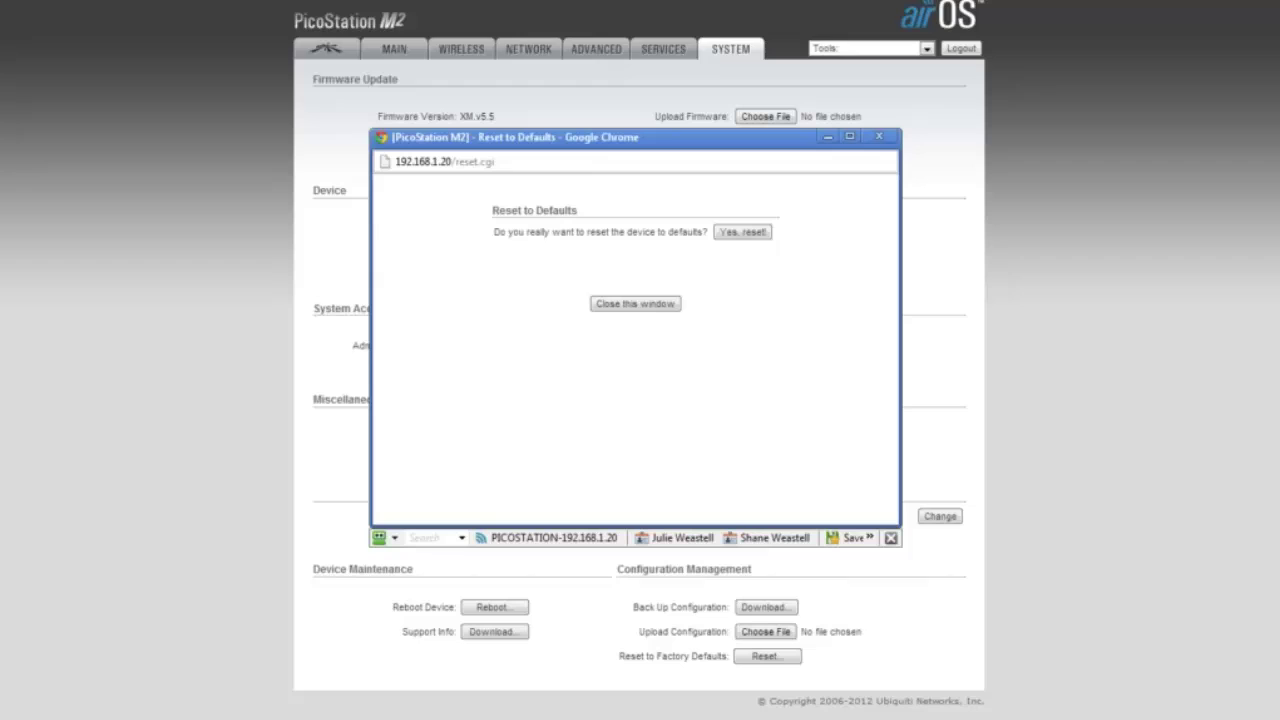
left_click(740, 233)
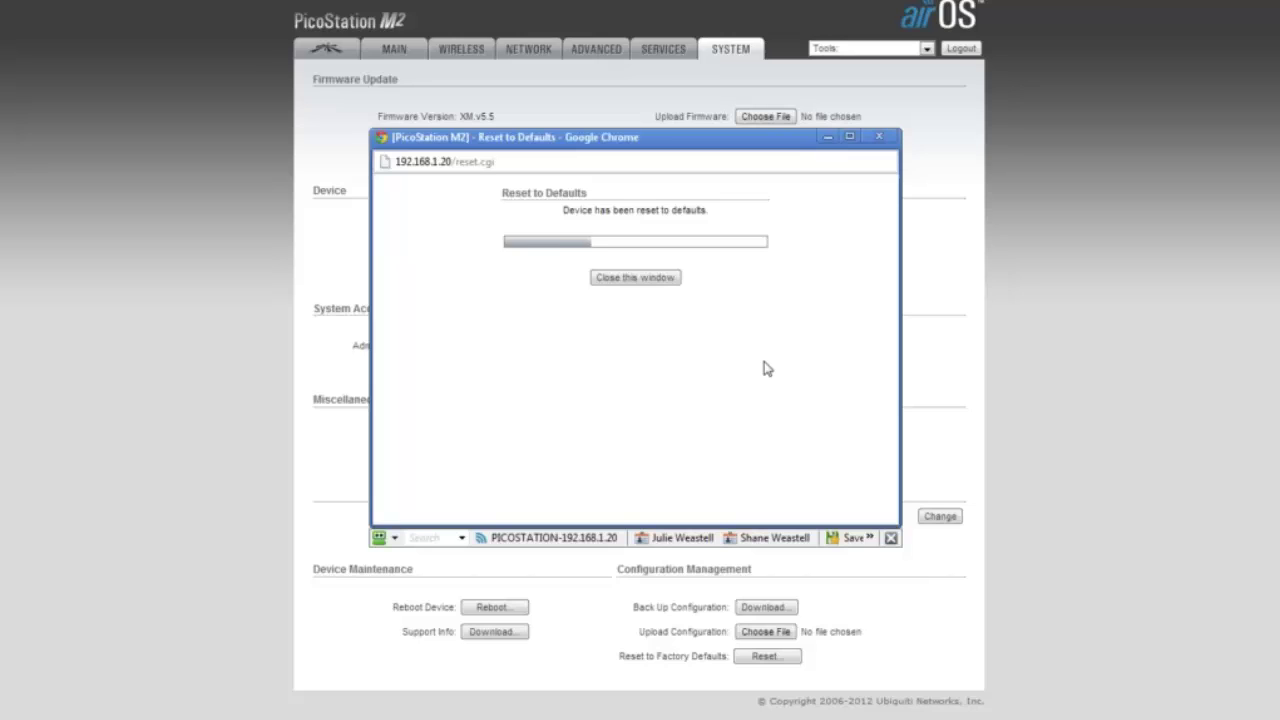
left_click(633, 279)
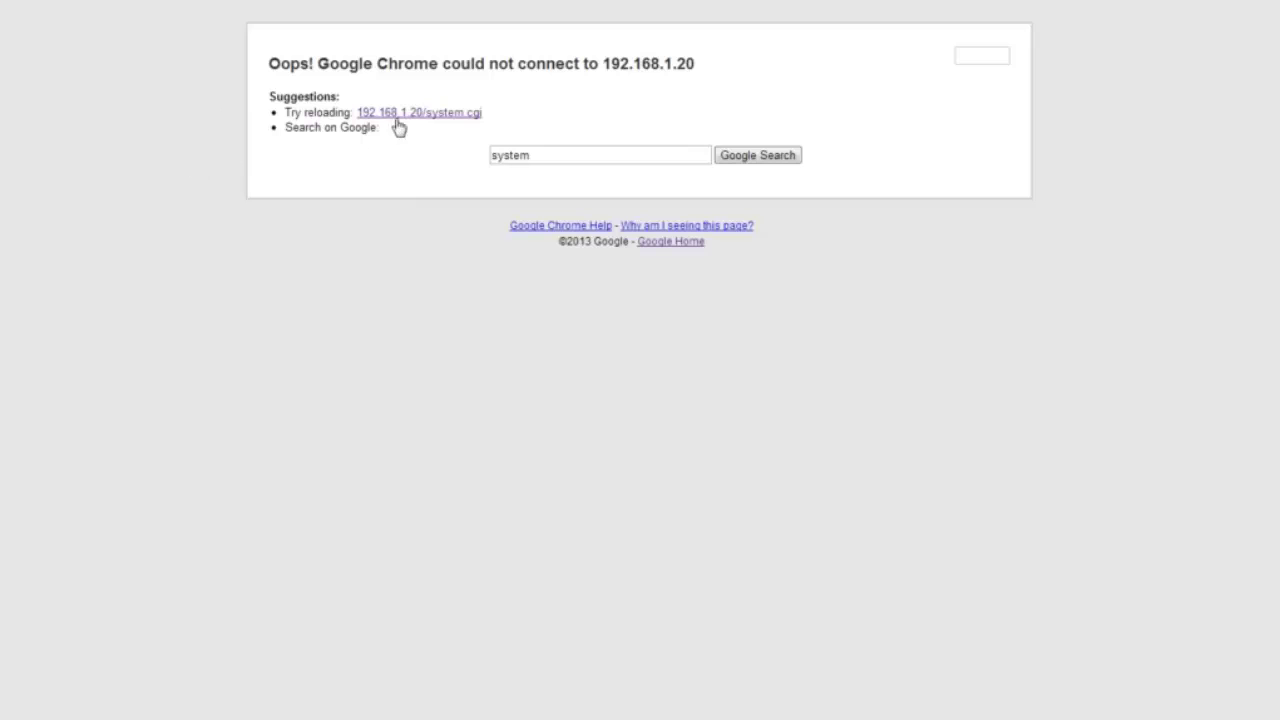
Trim system.cgi from the failed URL and reload the device at 192.168.1.20.
left_click(429, 289)
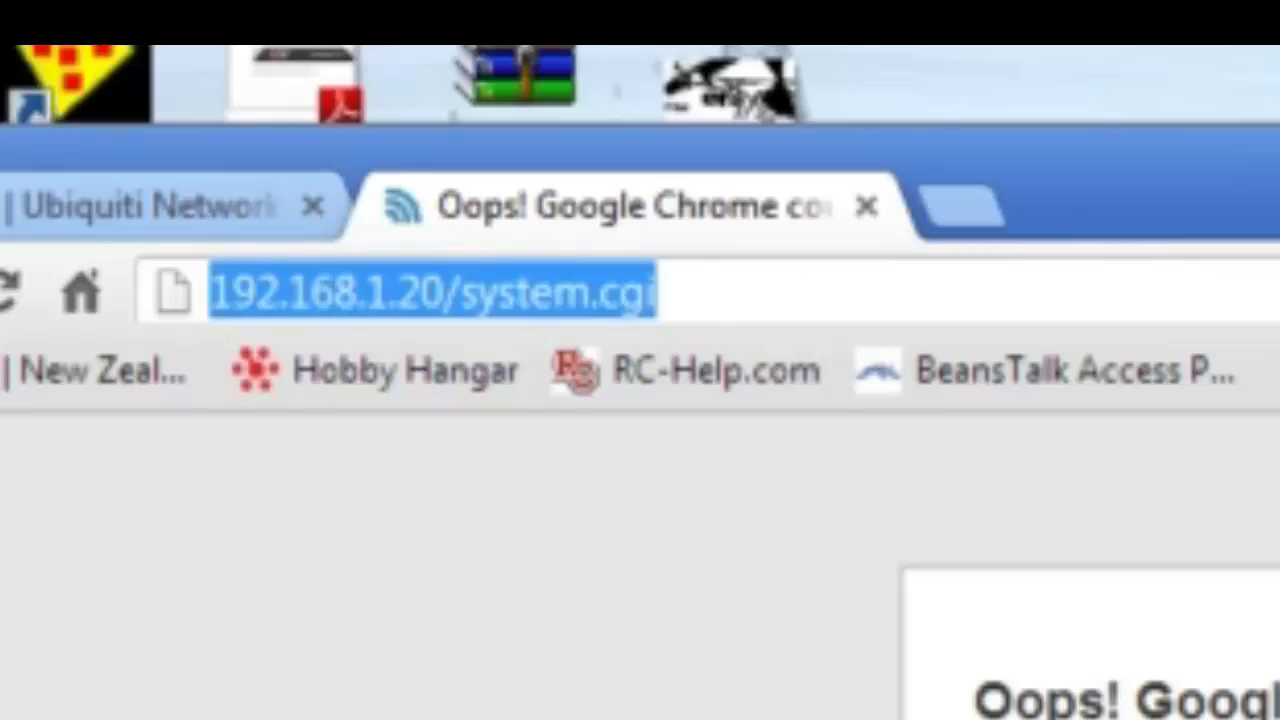
double_click(627, 292)
key("BackSpace")
key("BackSpace")
key("BackSpace")
key("BackSpace")
key("BackSpace")
key("BackSpace")
key("BackSpace")
key("BackSpace")
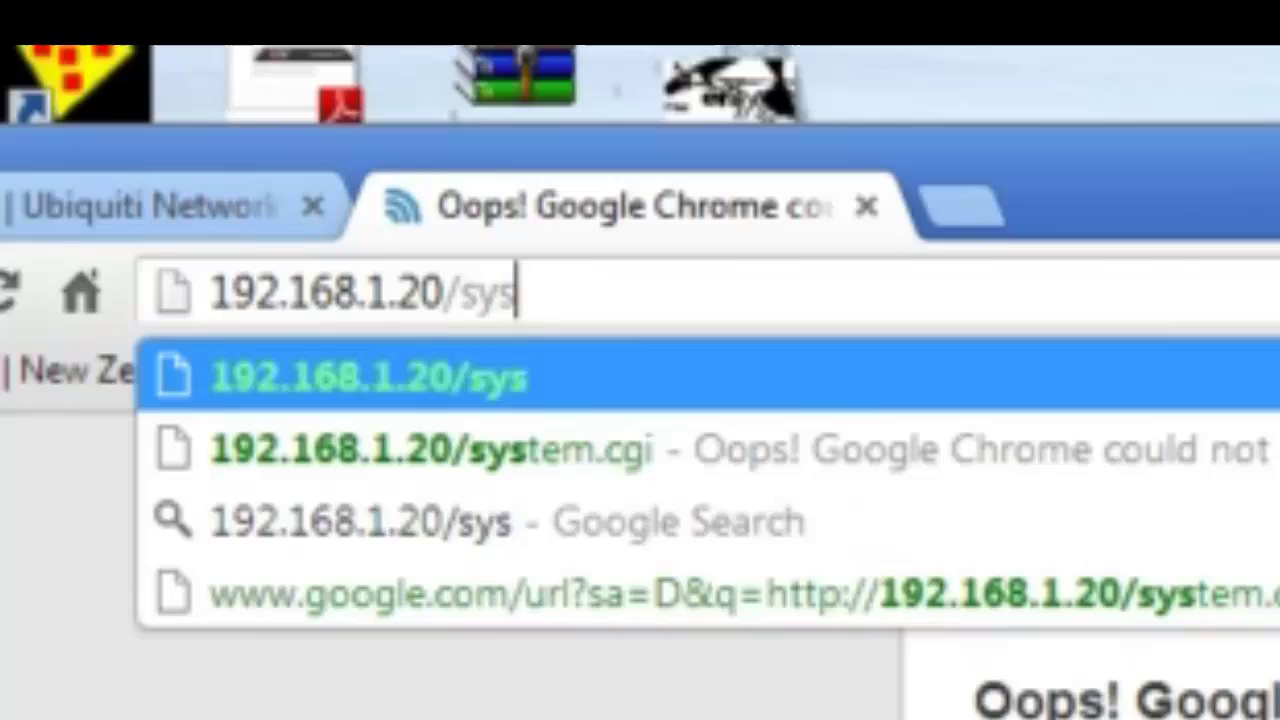
key("Return")
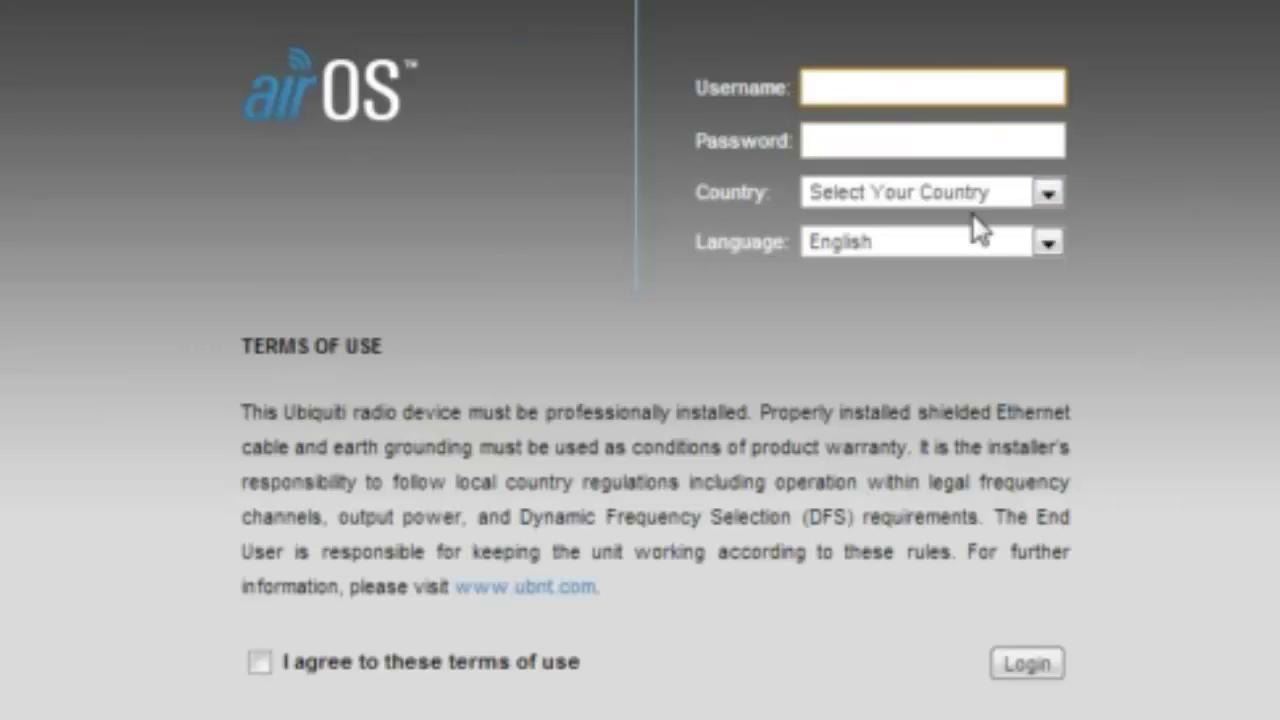
Keep English as the interface language and enter the default username and password.
left_click(1057, 247)
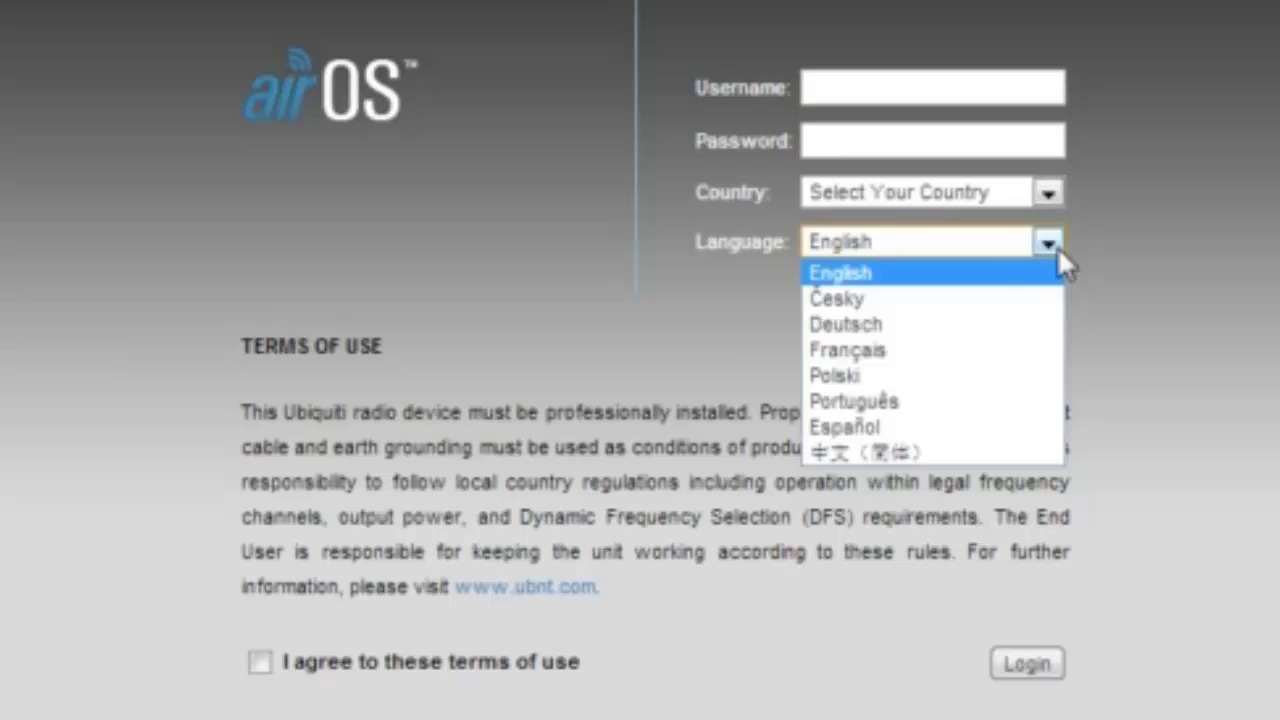
left_click(1060, 246)
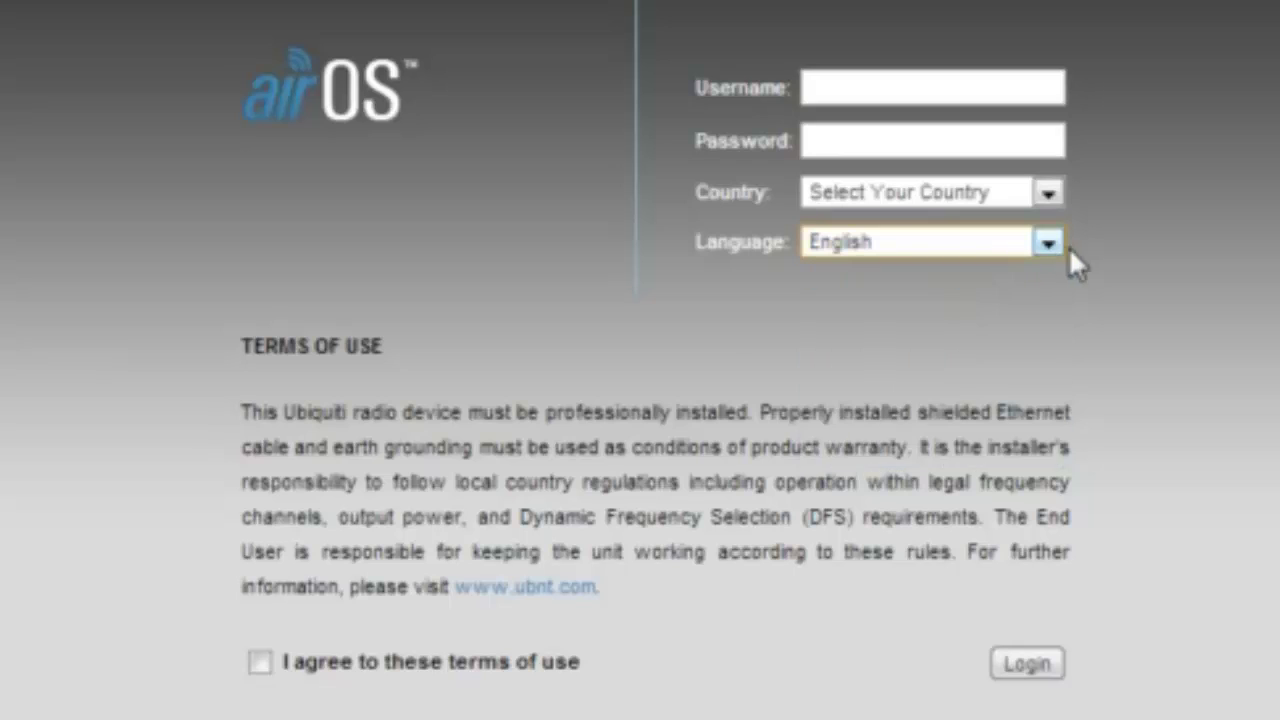
left_click(916, 100)
type("ubnt")
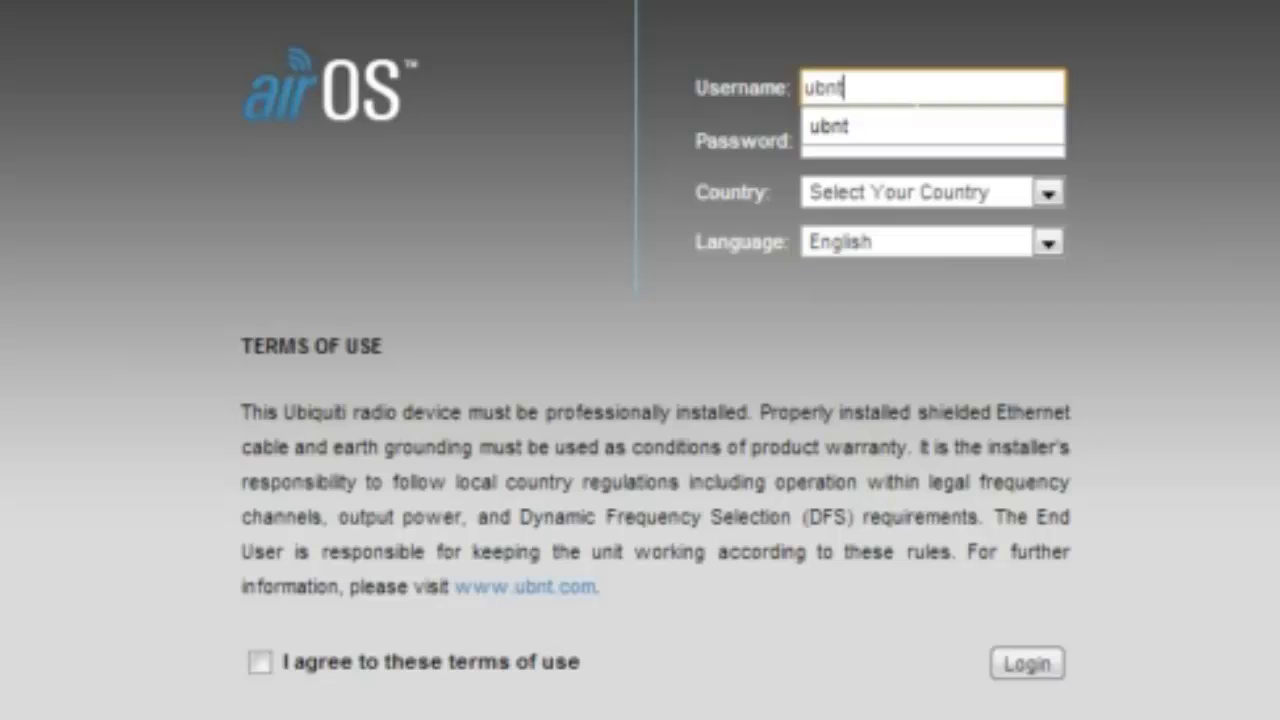
key("Tab")
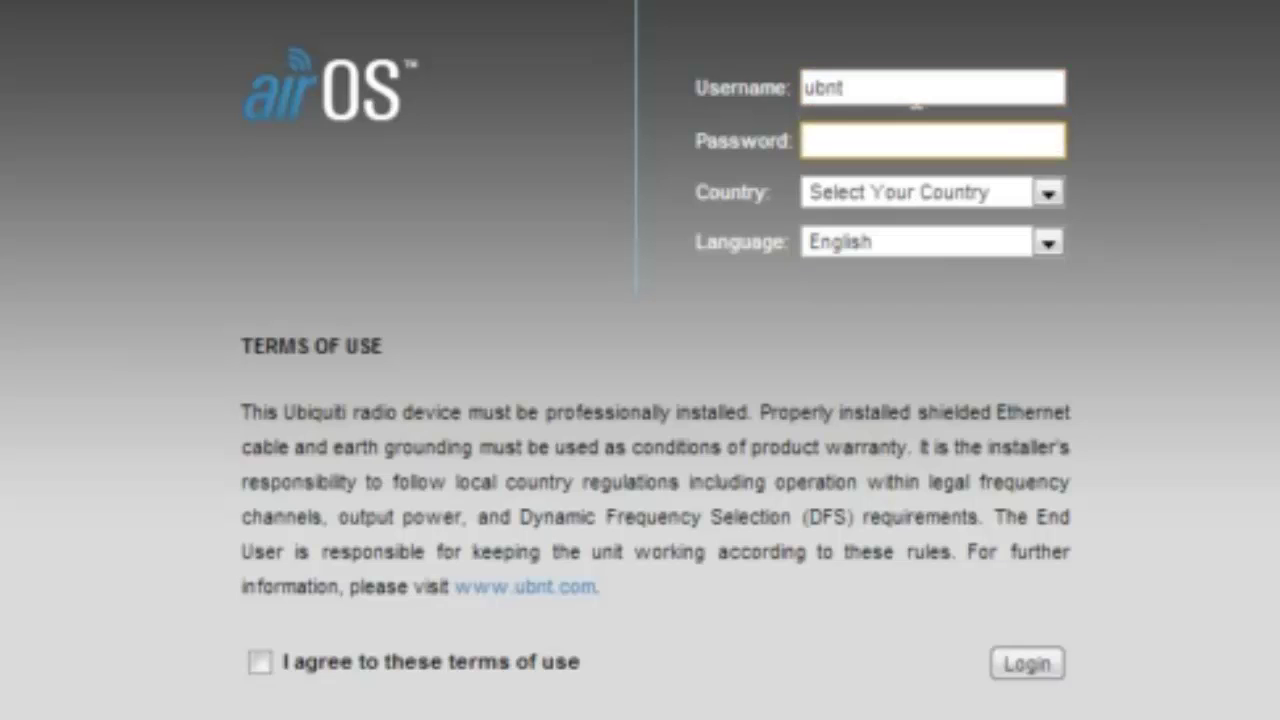
type("ubnt")
Choose New Zealand as the country, accept the terms of use, and log in.
left_click(1047, 194)
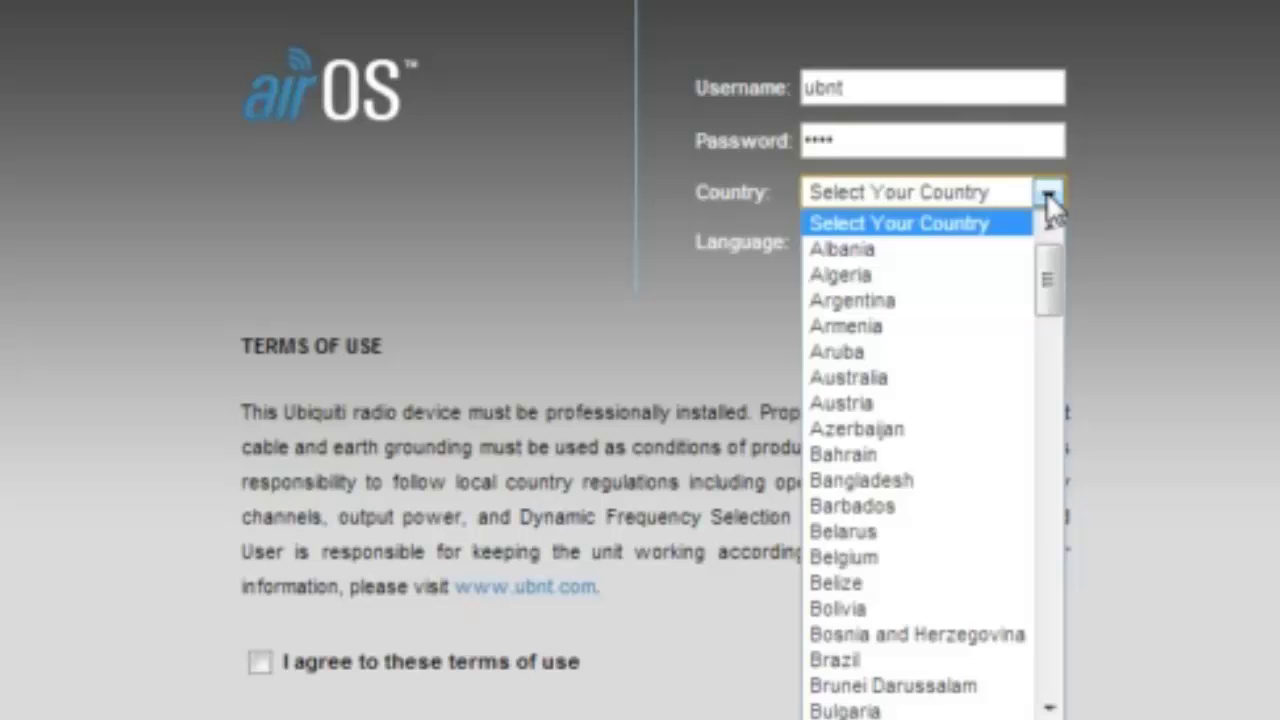
type("new")
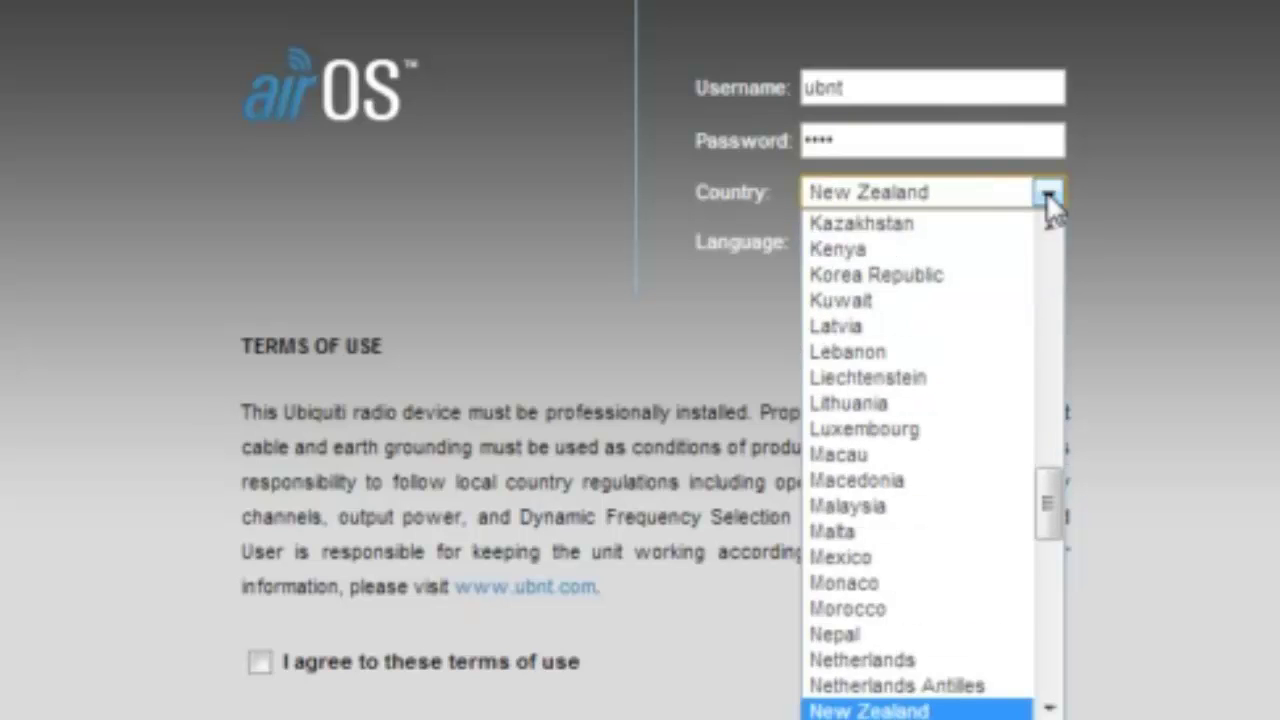
key("Return")
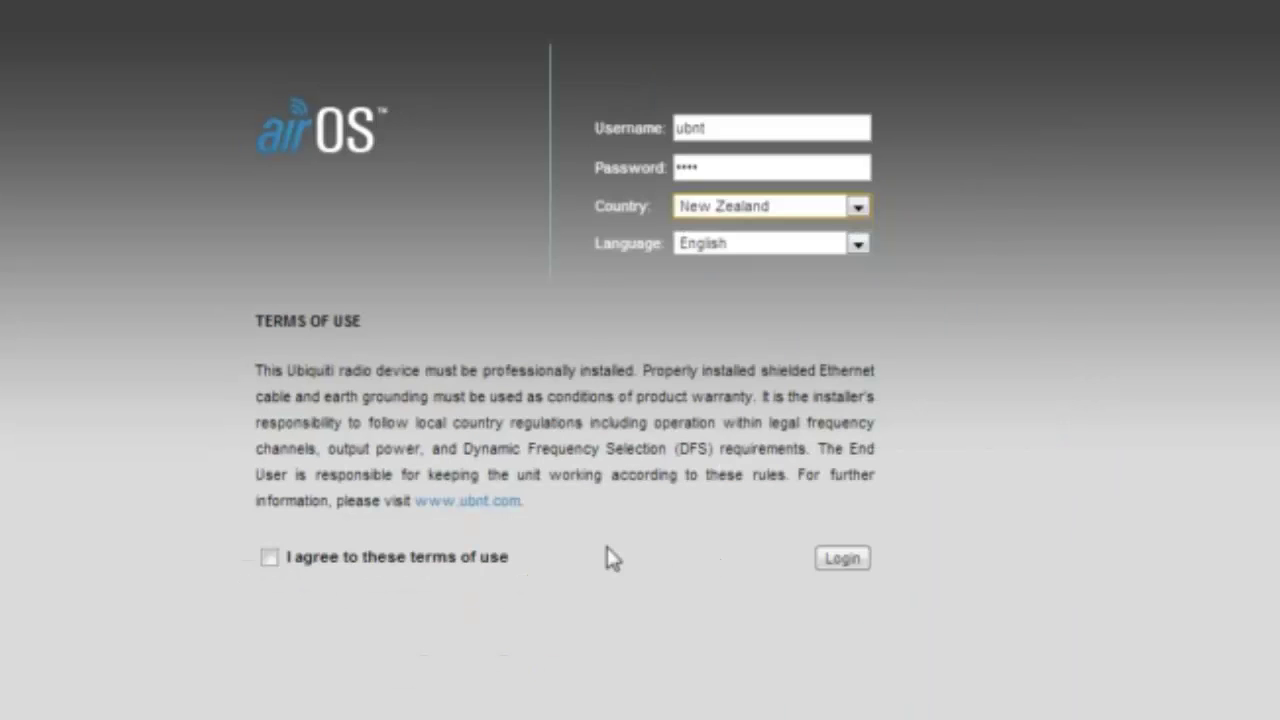
left_click(270, 558)
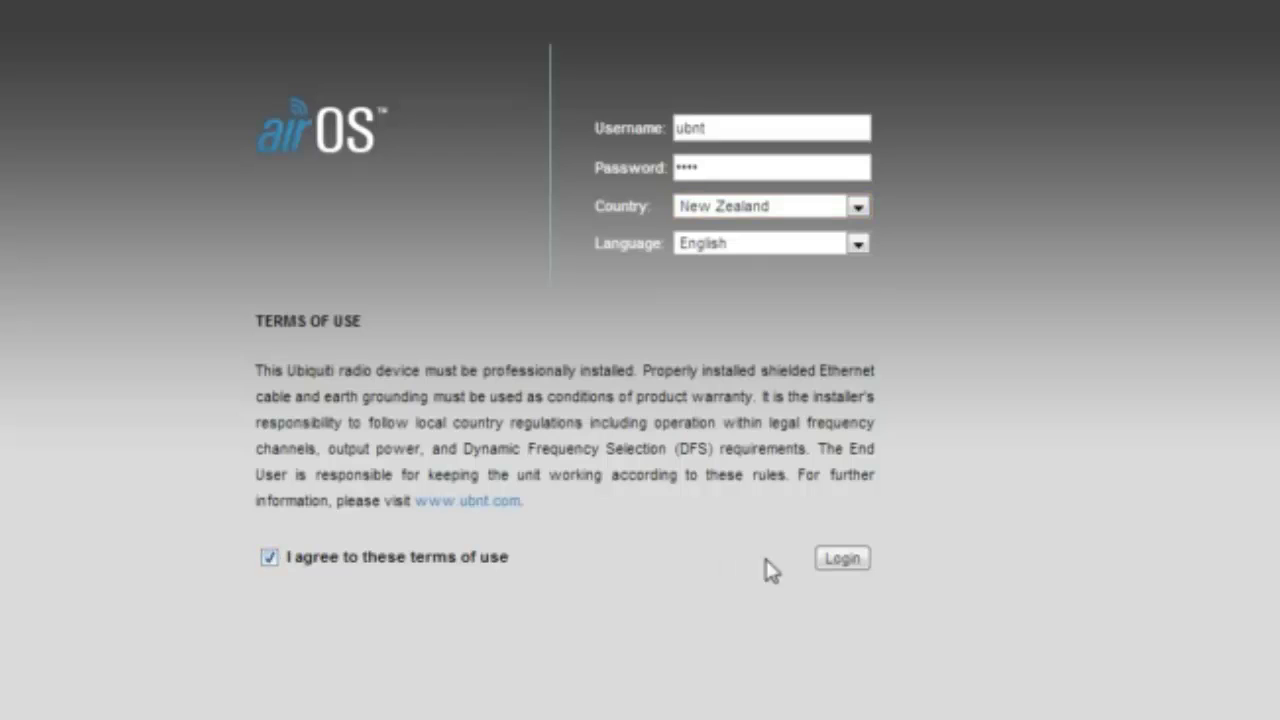
left_click(845, 563)
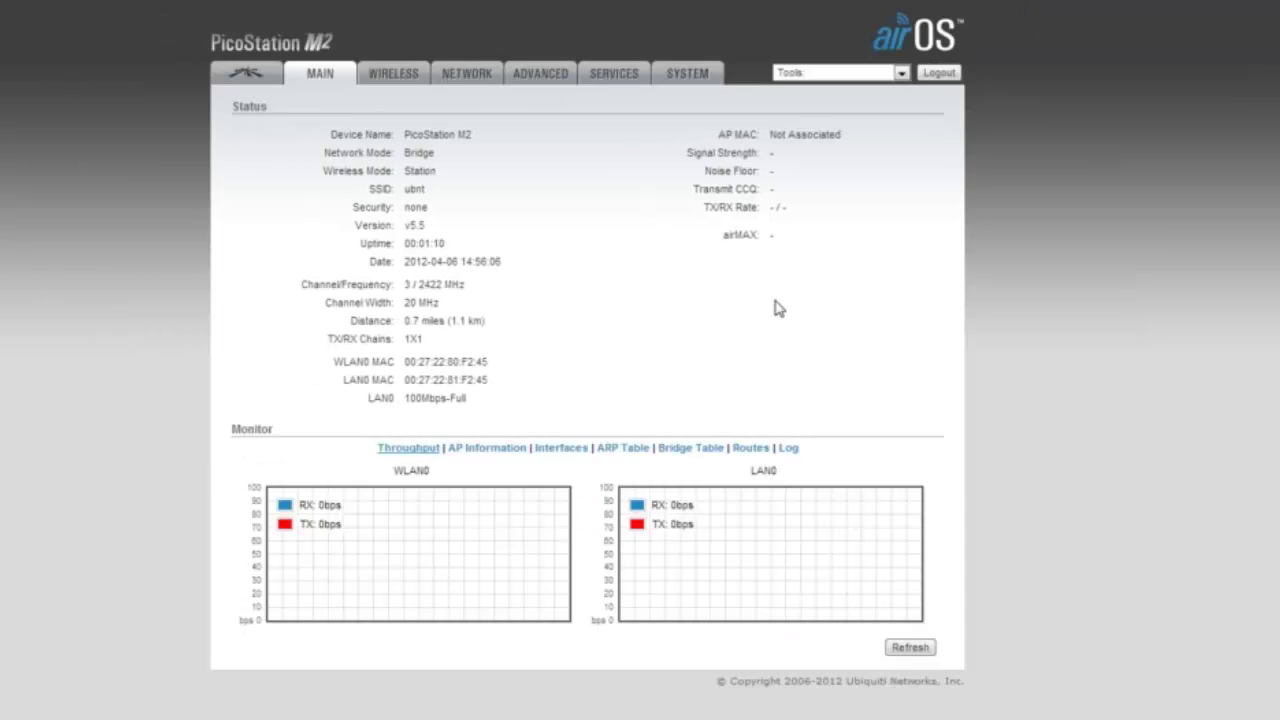
On the SYSTEM page, replace the administrator username with 'pico1'.
left_click(688, 75)
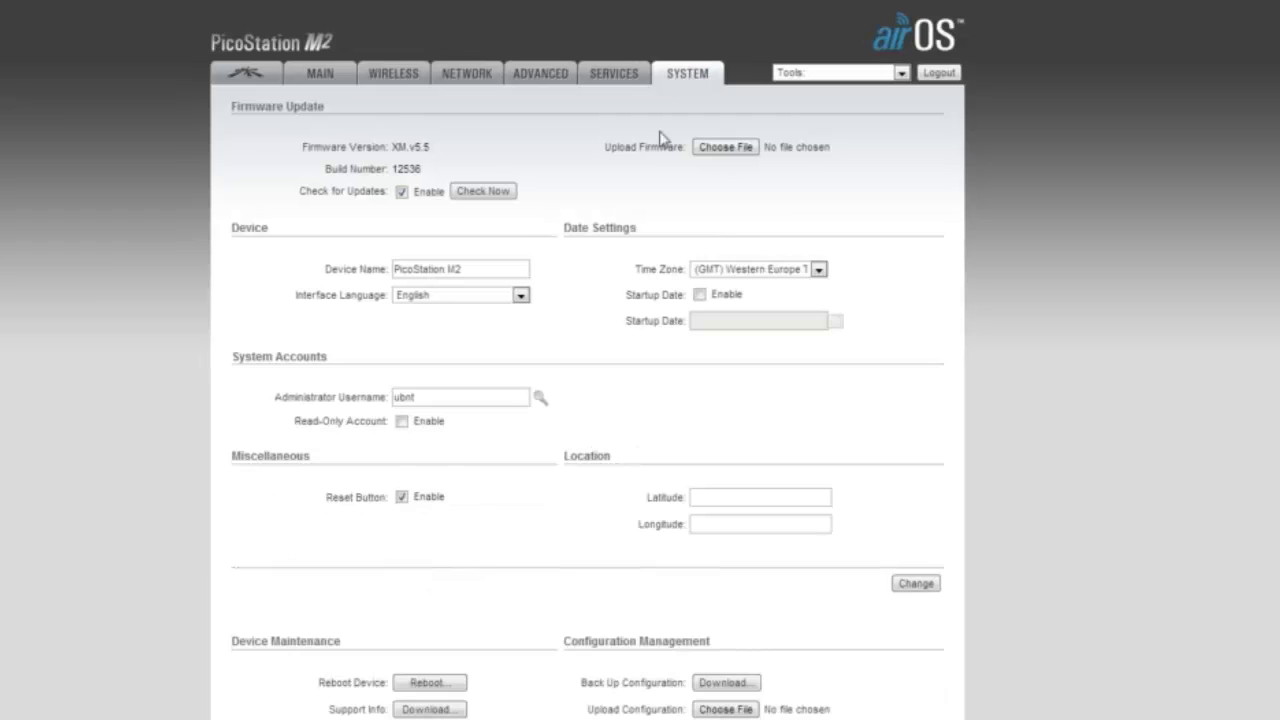
left_click(450, 397)
key("ctrl+a")
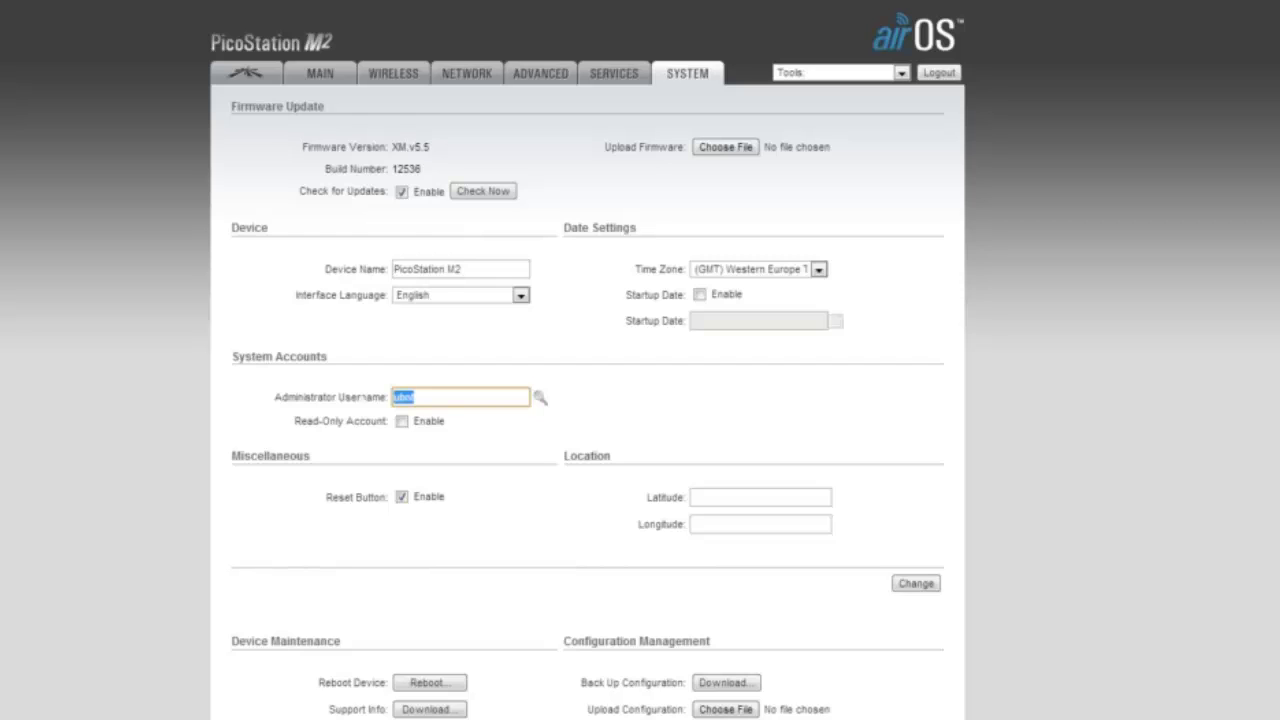
type("pico1")
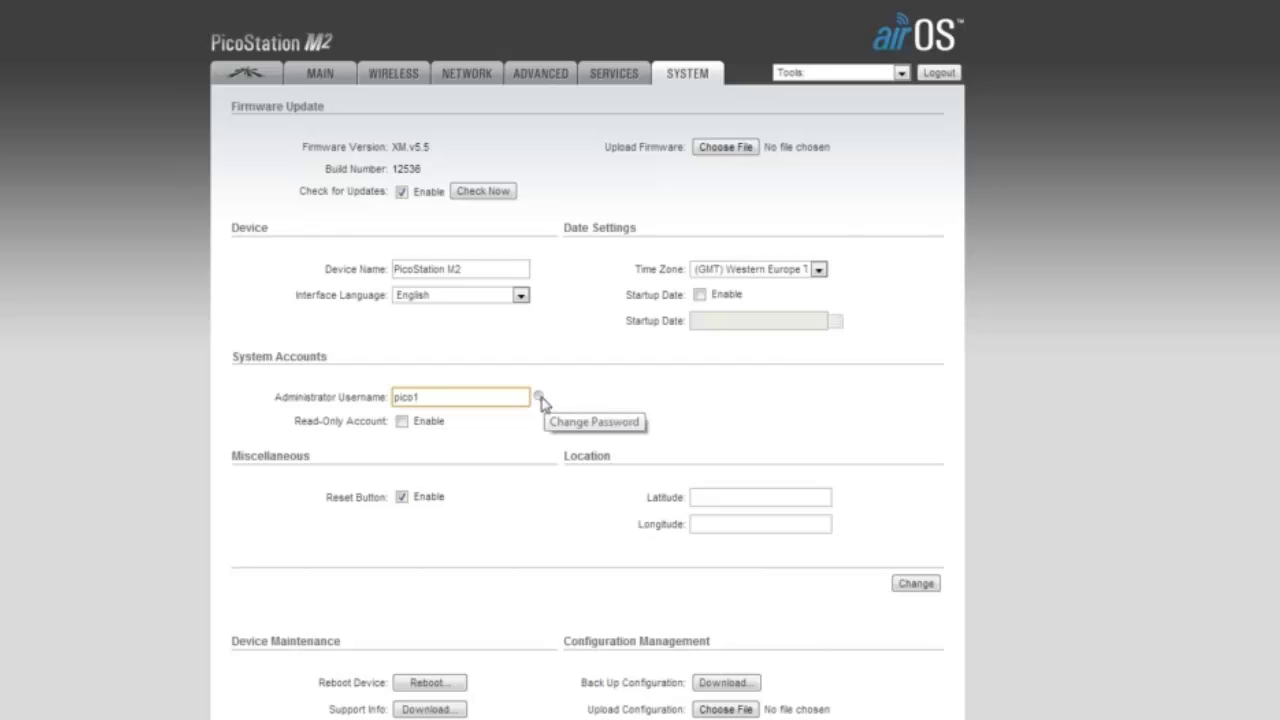
Enter the current administrator password, then the new password and its confirmation.
left_click(539, 398)
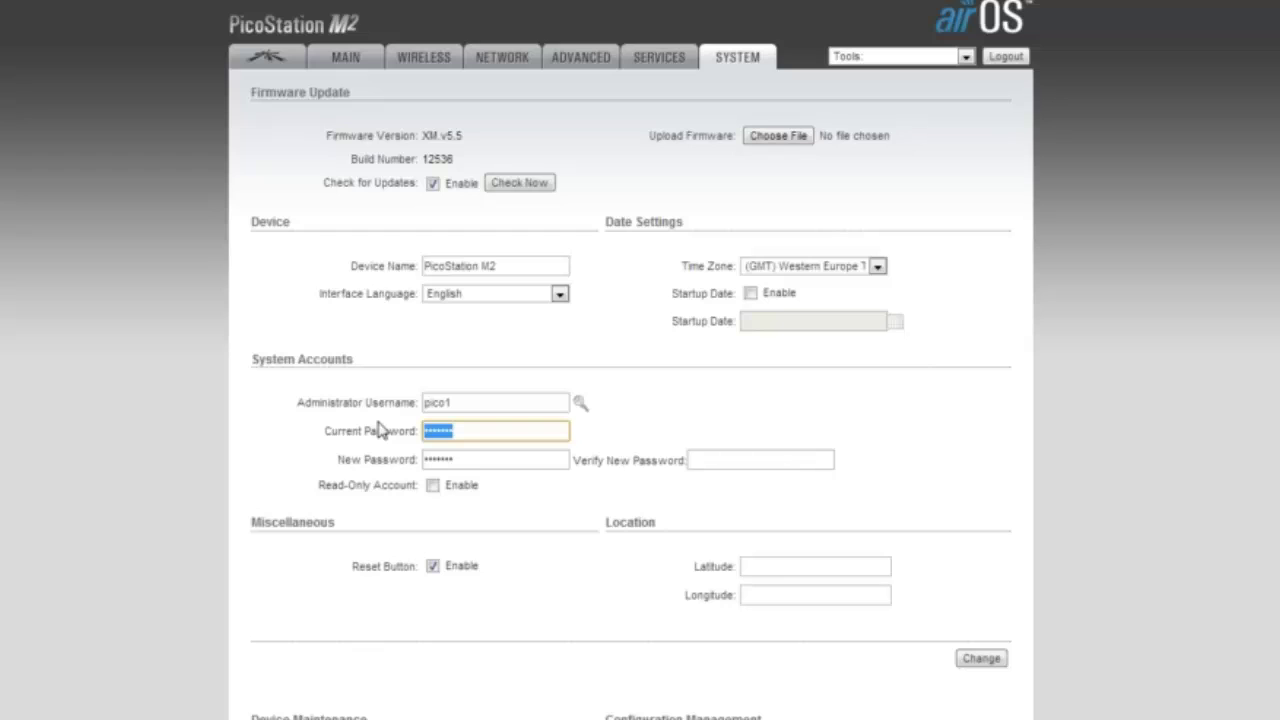
type("****")
key("Tab")
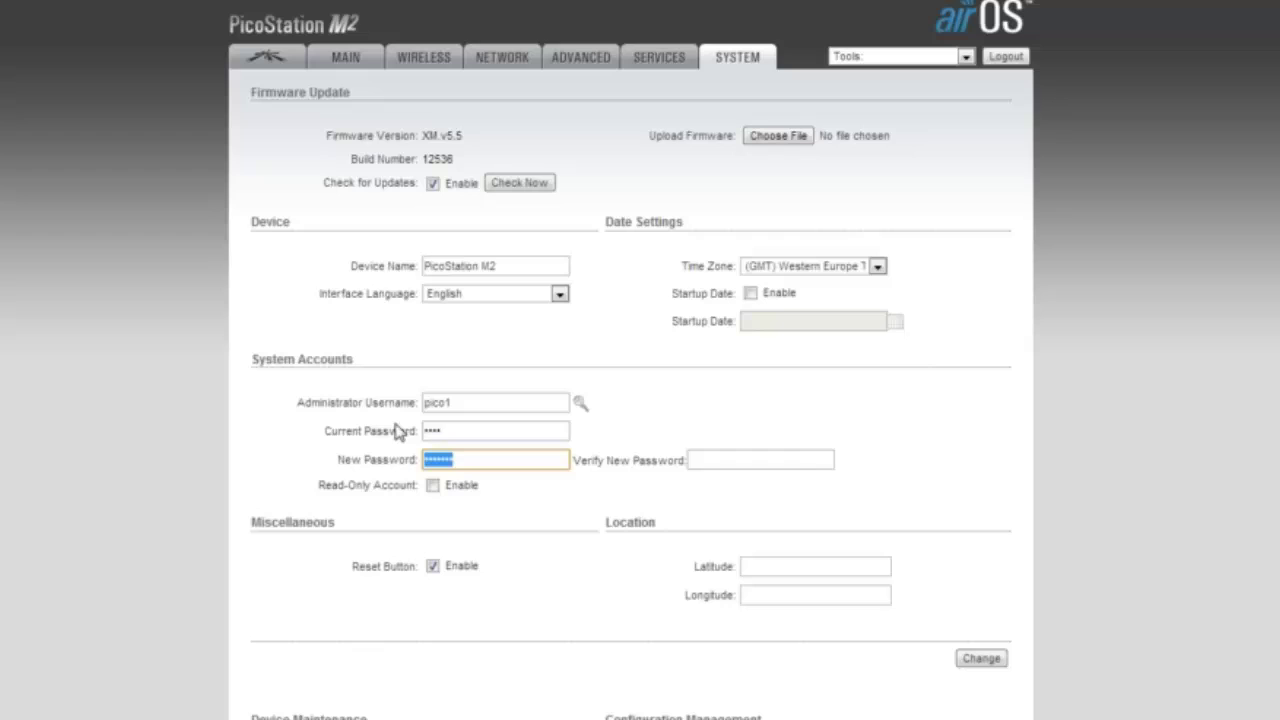
type("********")
key("Tab")
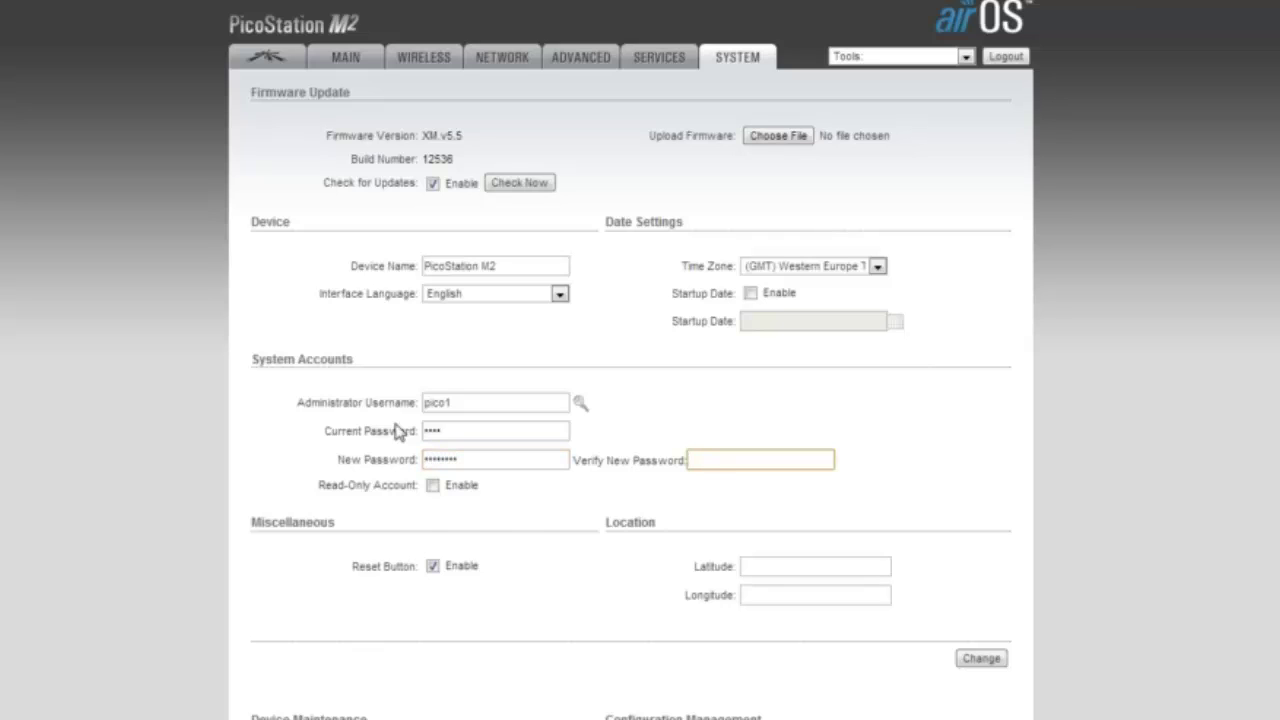
type("********")
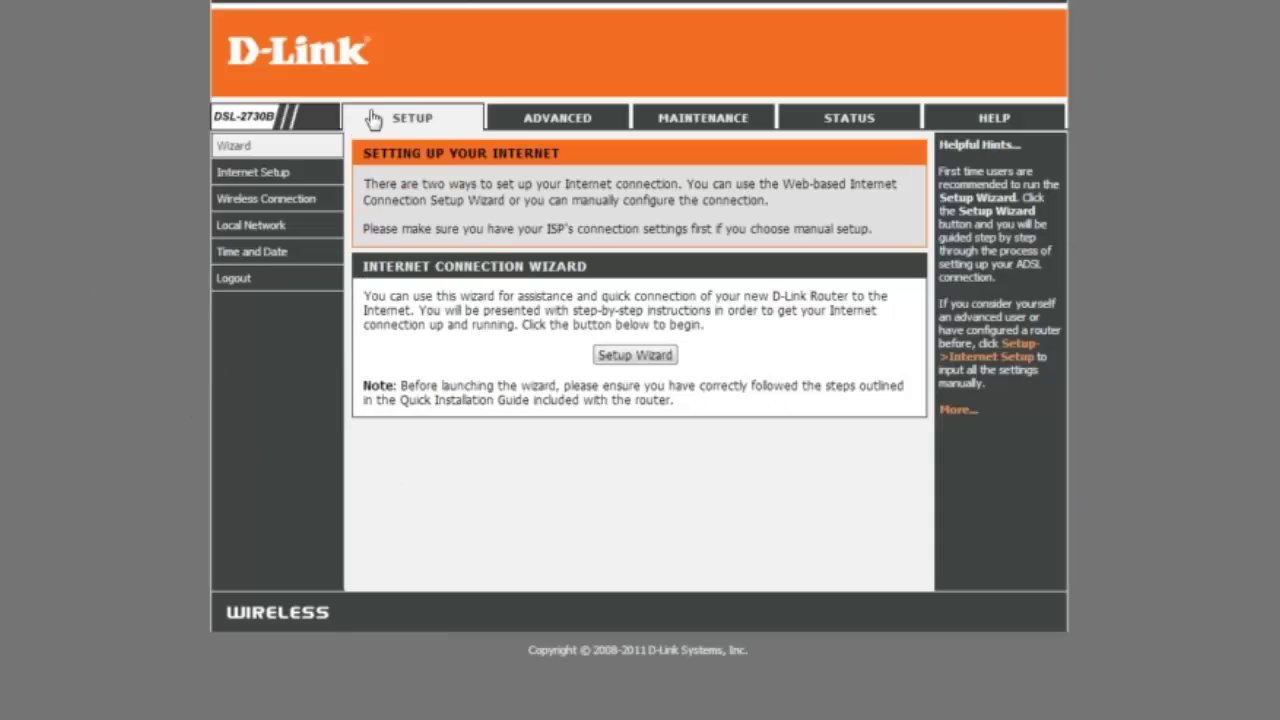
Check the PICOSTATION reservation 192.168.1.20 under Local Network, then log out of the router.
left_click(420, 122)
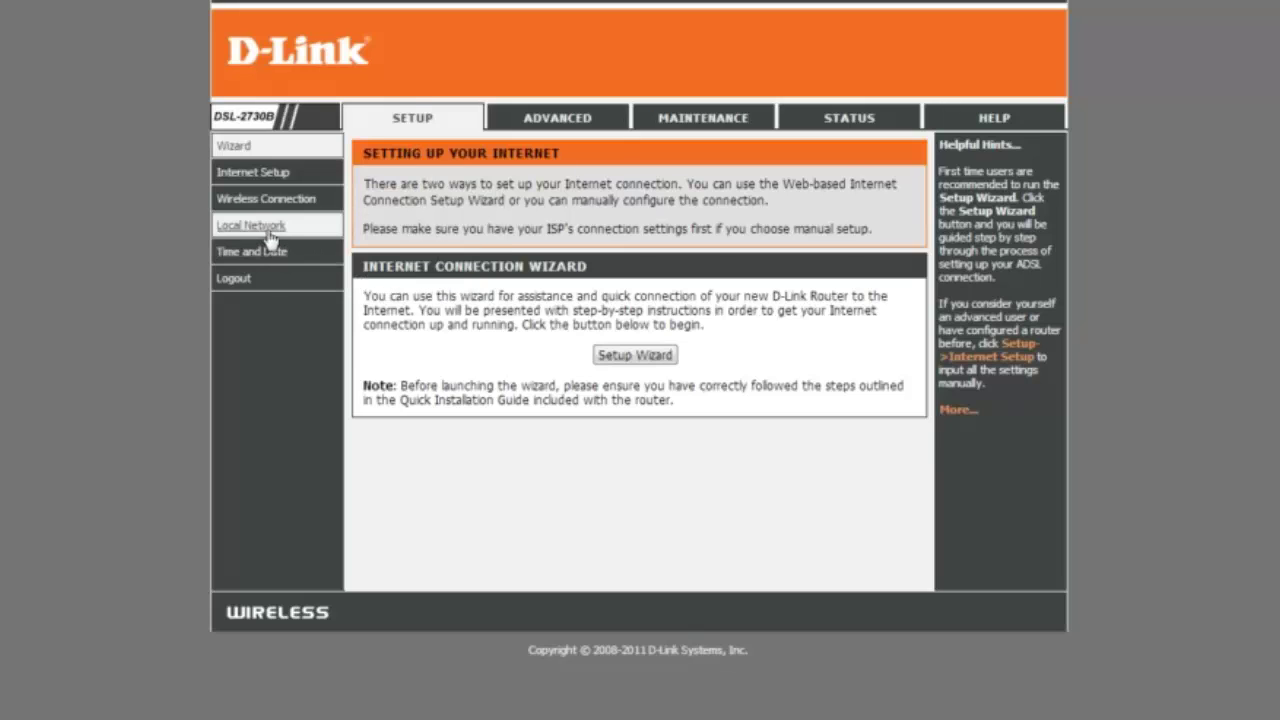
left_click(269, 238)
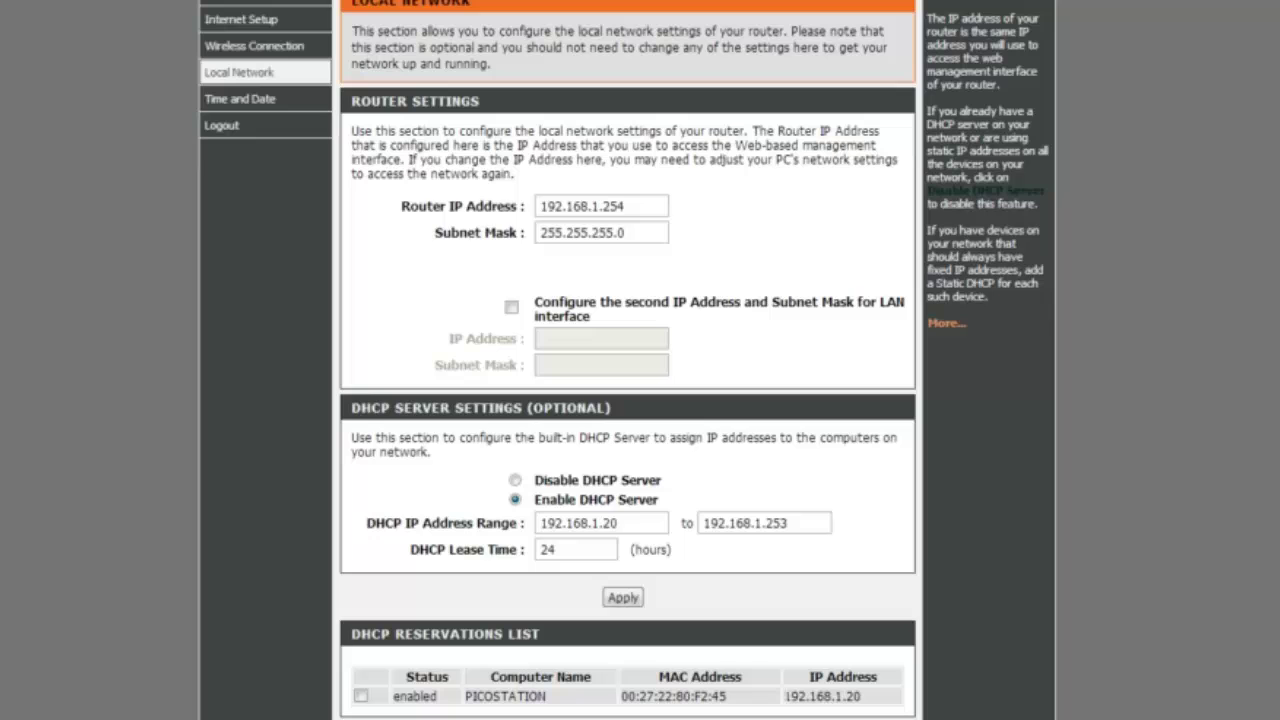
left_click_drag(784, 696, 862, 696)
left_click(866, 697)
scroll(920, 125, "up", 3)
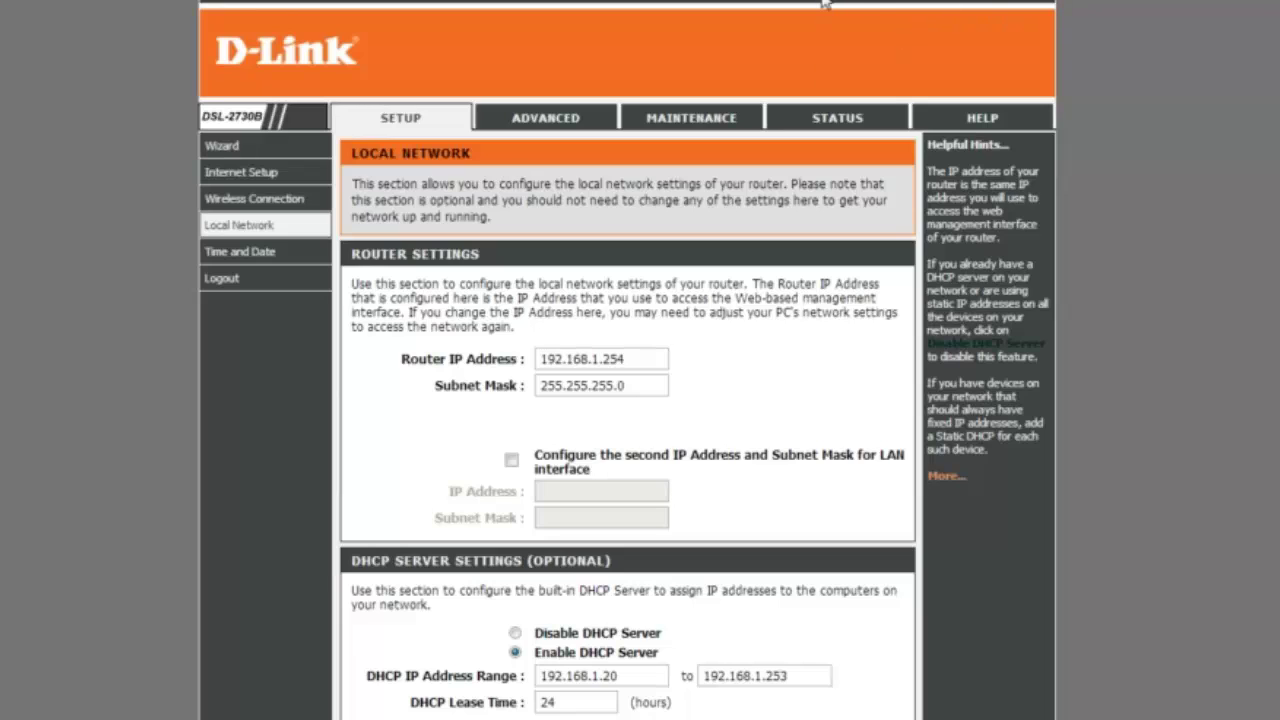
left_click(234, 283)
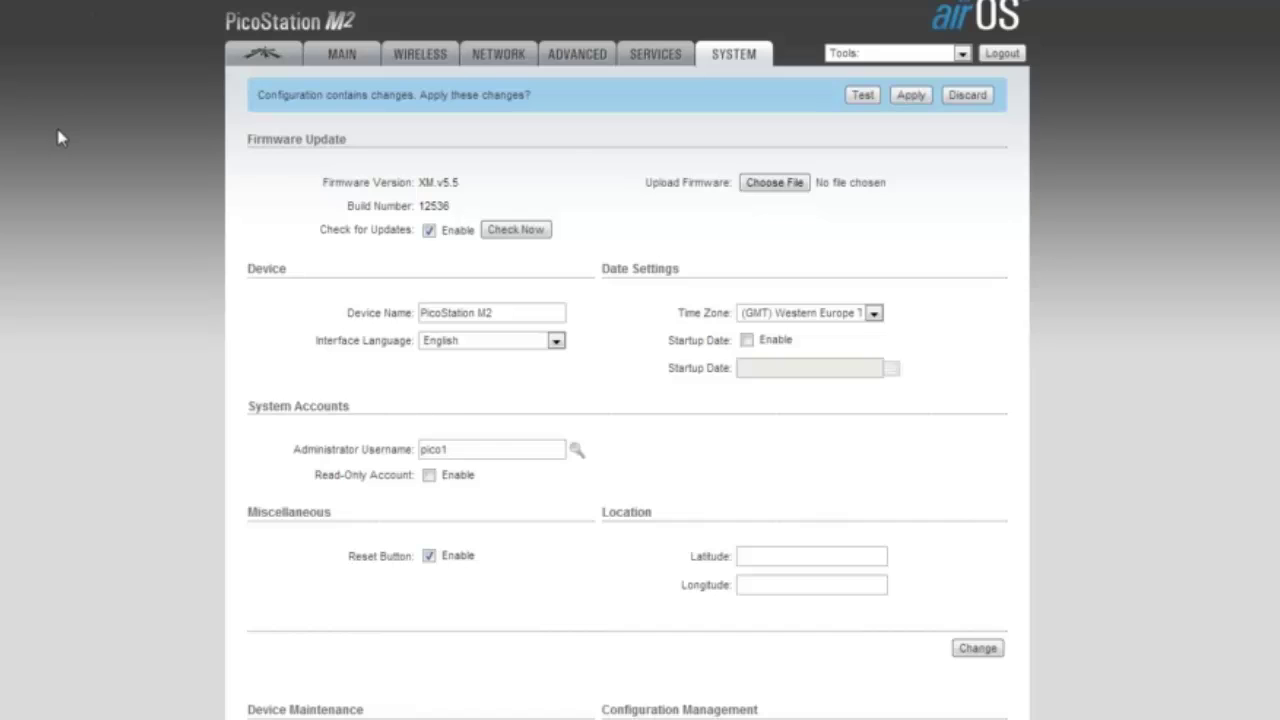
Set the wireless mode to Access Point with the hidden SSID 'ADSL2'.
left_click(424, 54)
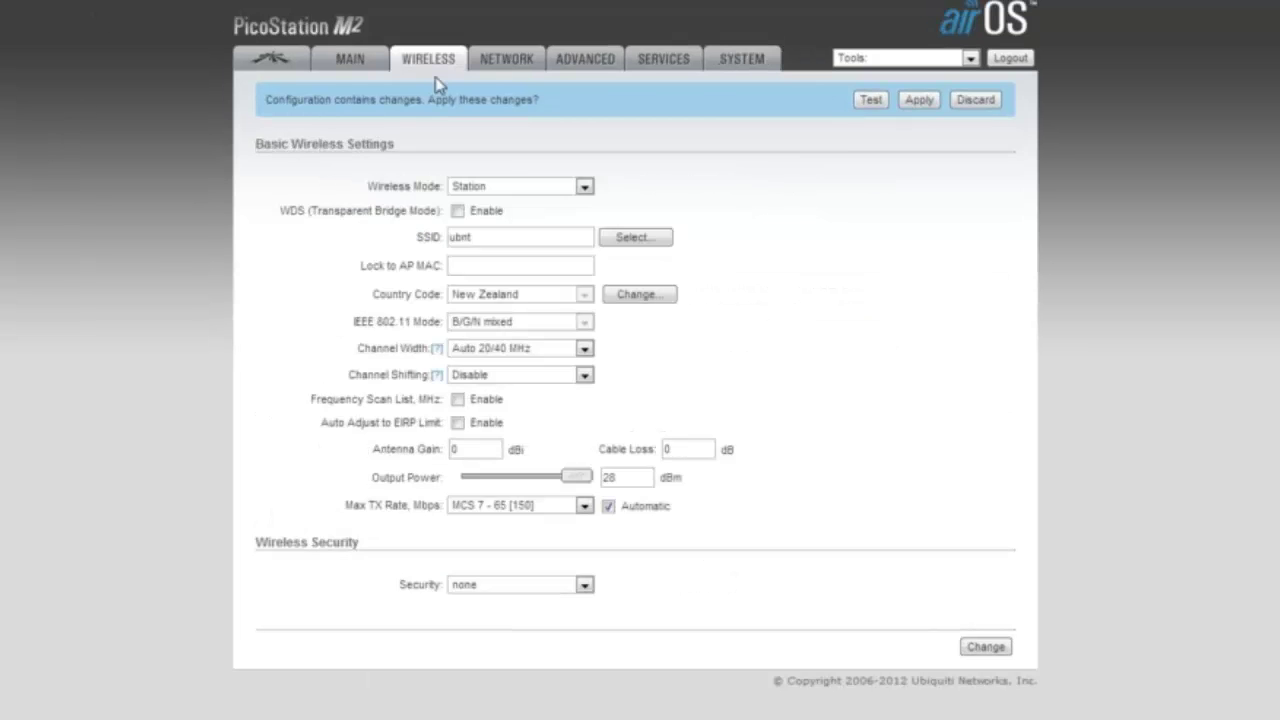
left_click(585, 187)
left_click(575, 217)
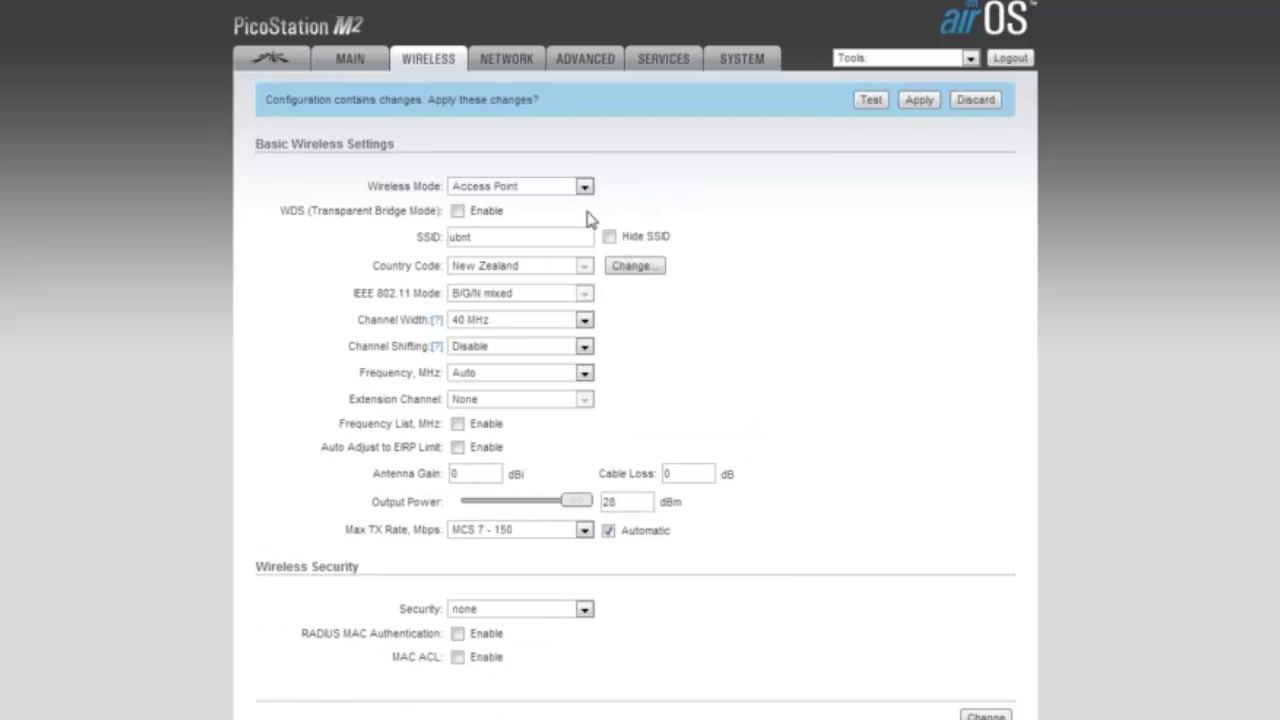
double_click(460, 237)
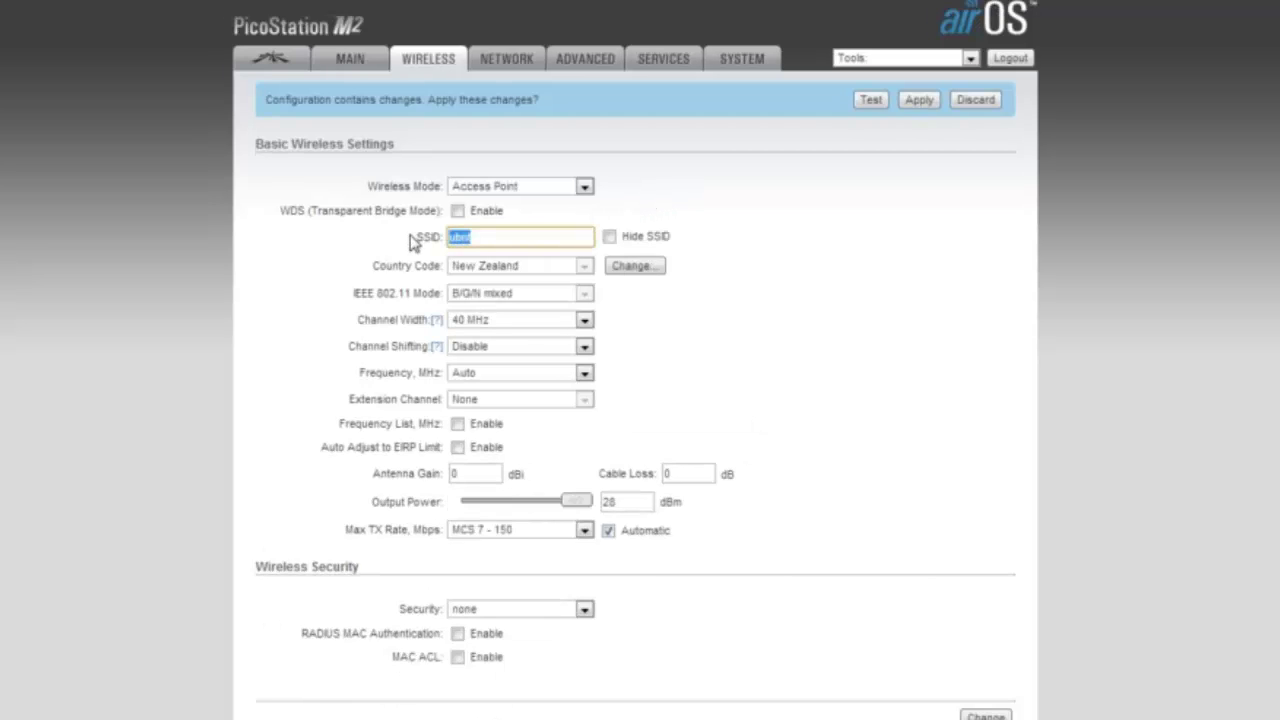
type("ADSL")
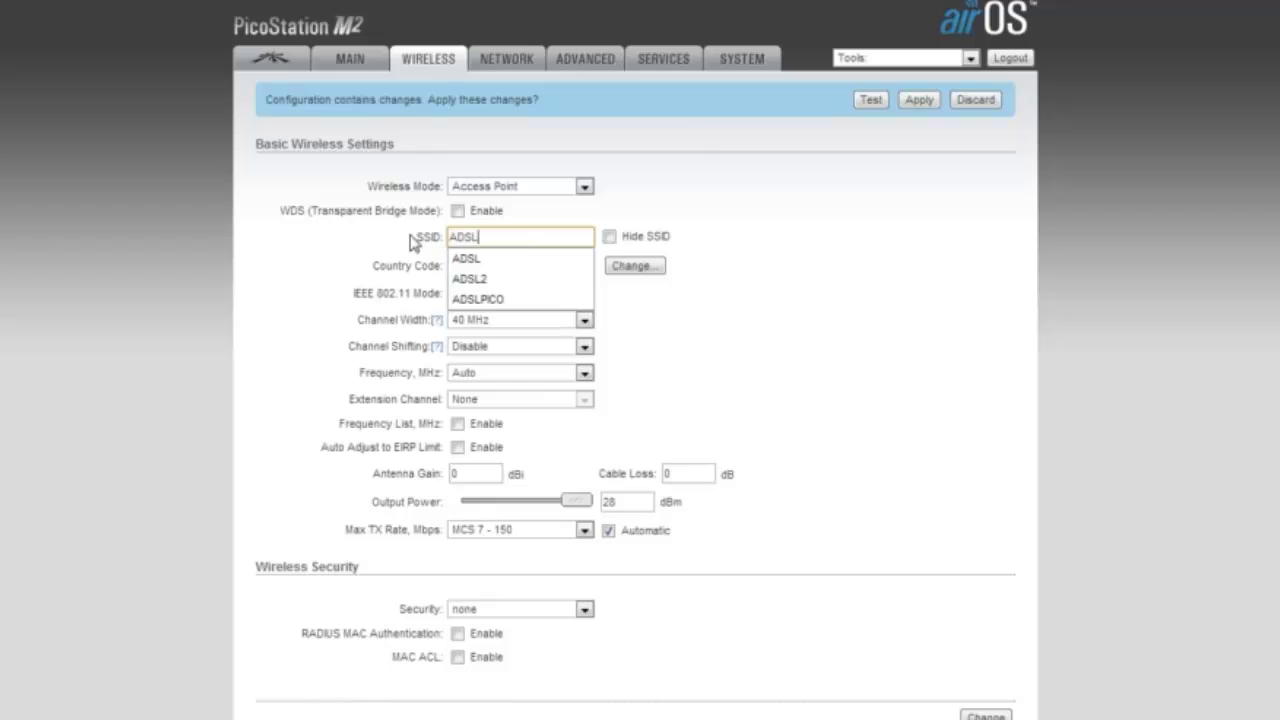
type("2")
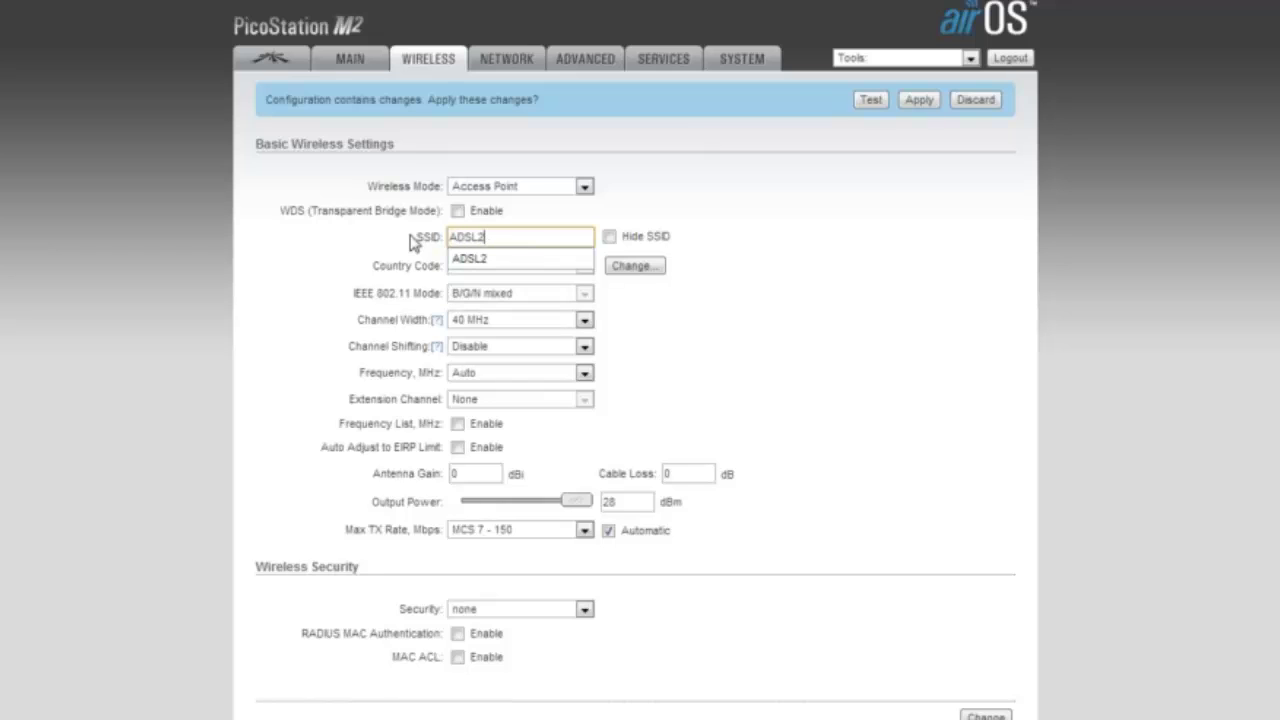
left_click(790, 281)
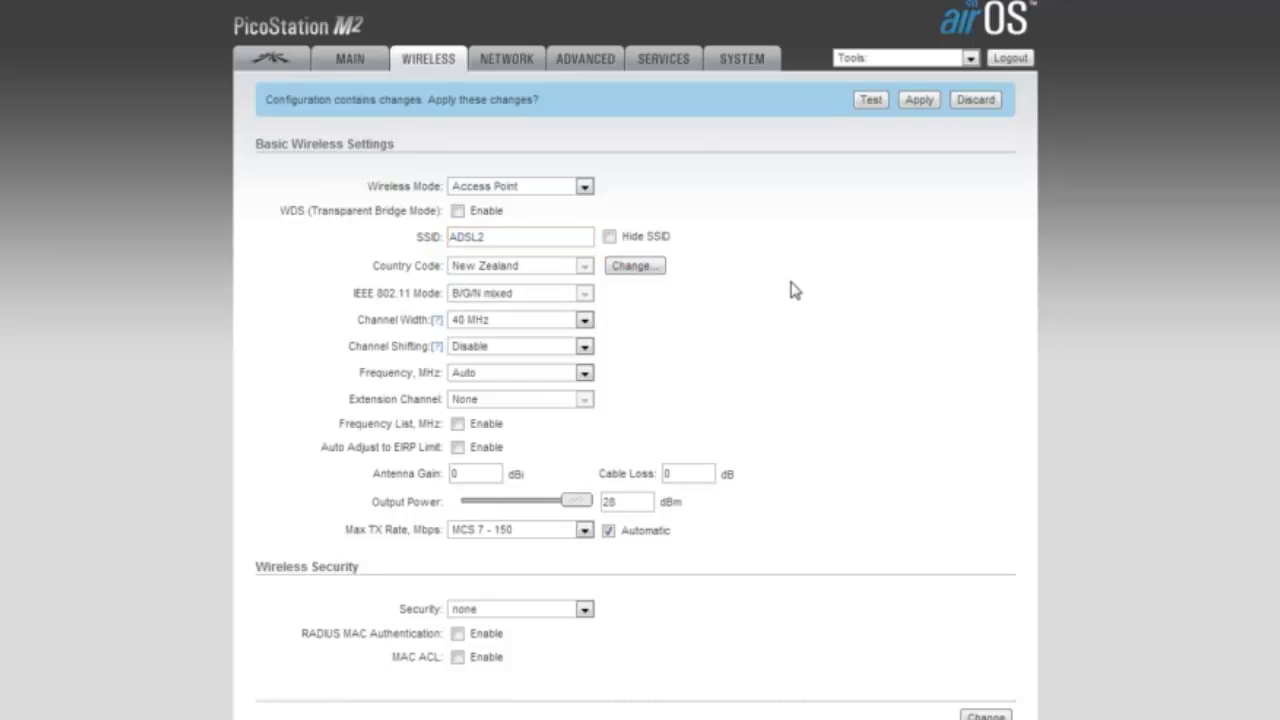
left_click(608, 240)
Set the channel width to 20 MHz and bring up the wireless security options.
left_click(585, 320)
left_click(558, 366)
left_click(590, 503)
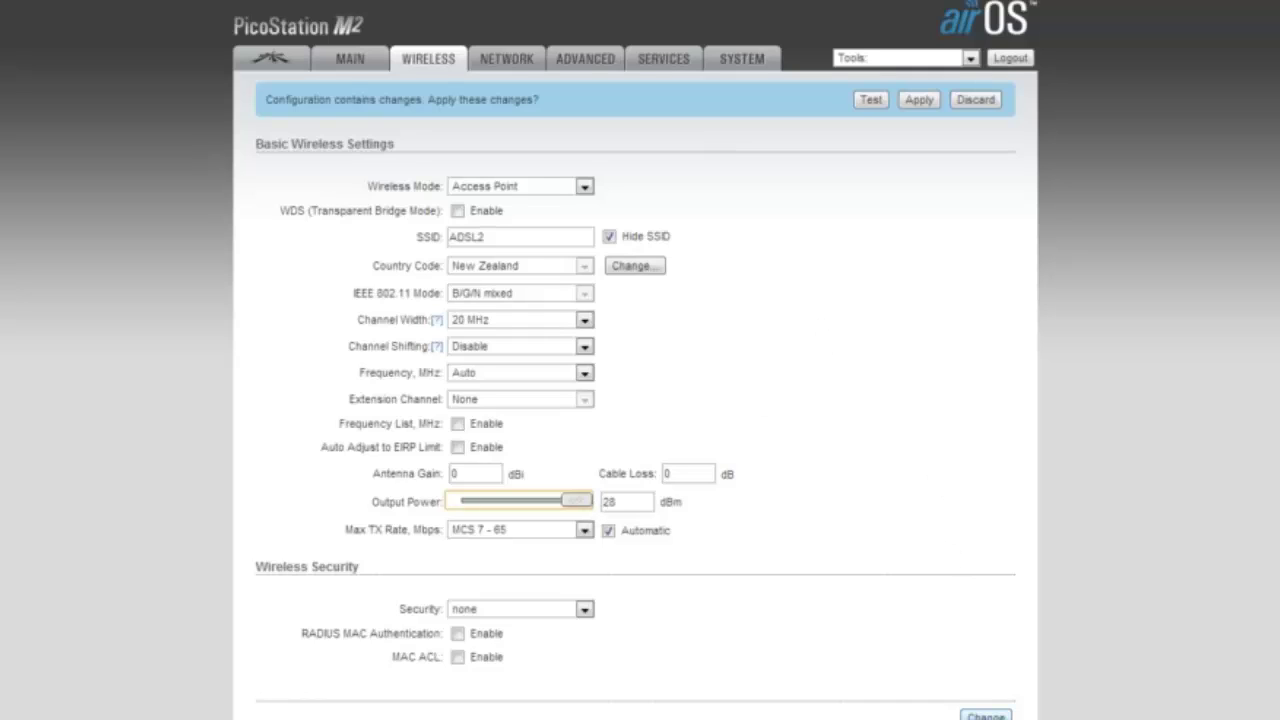
left_click(585, 610)
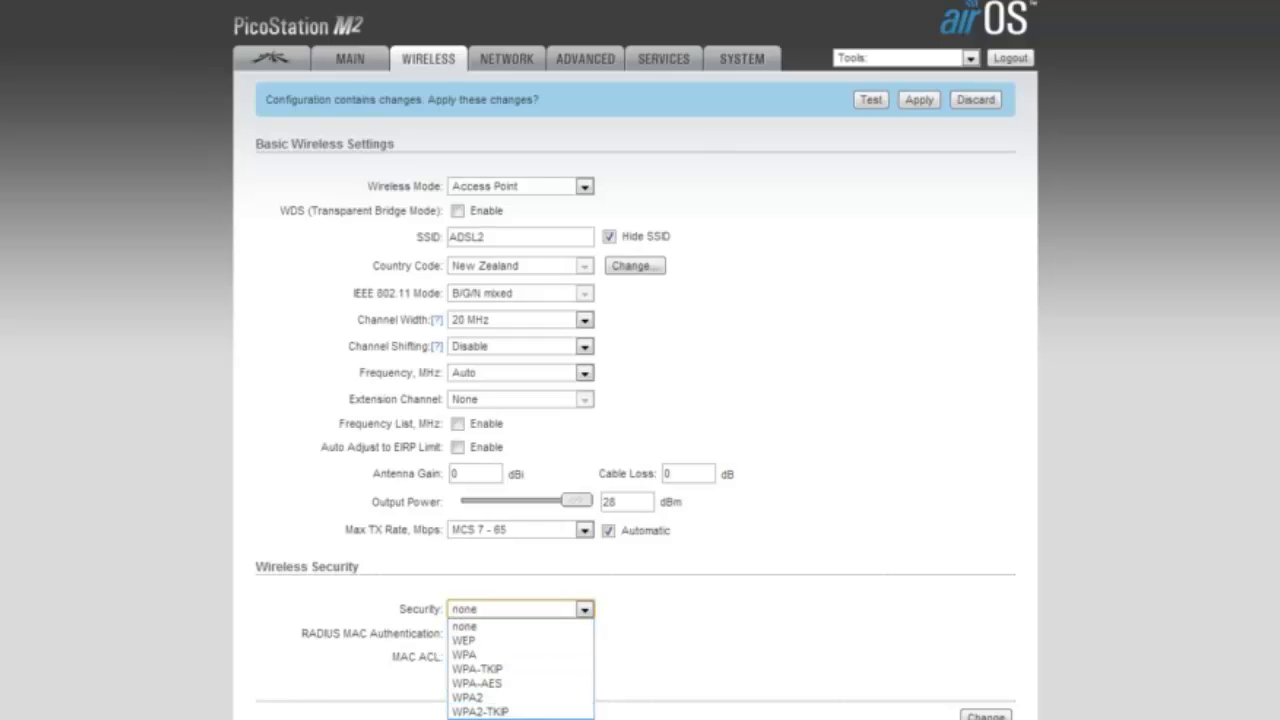
Choose WPA2-AES with a preshared key, save the settings, and dismiss the RoboForm popup.
left_click(480, 719)
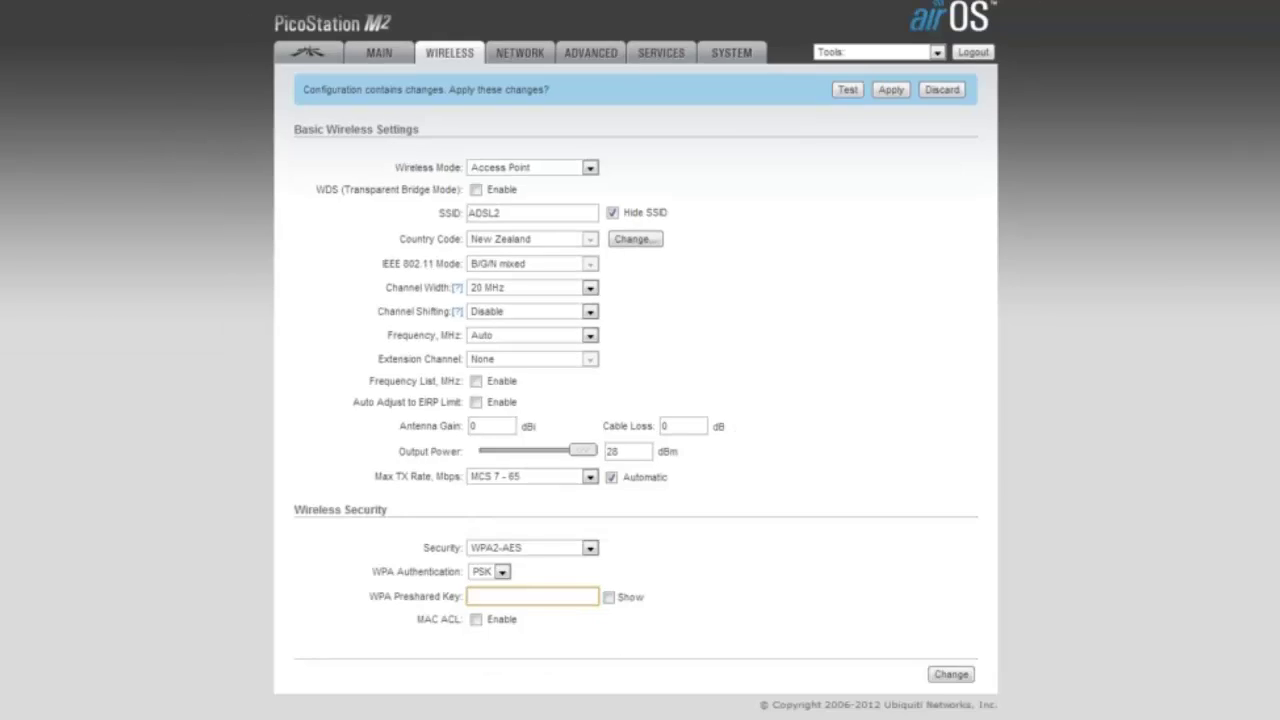
type("•••••••")
key("BackSpace")
key("BackSpace")
key("BackSpace")
key("BackSpace")
key("BackSpace")
key("BackSpace")
key("BackSpace")
type("********")
left_click(957, 680)
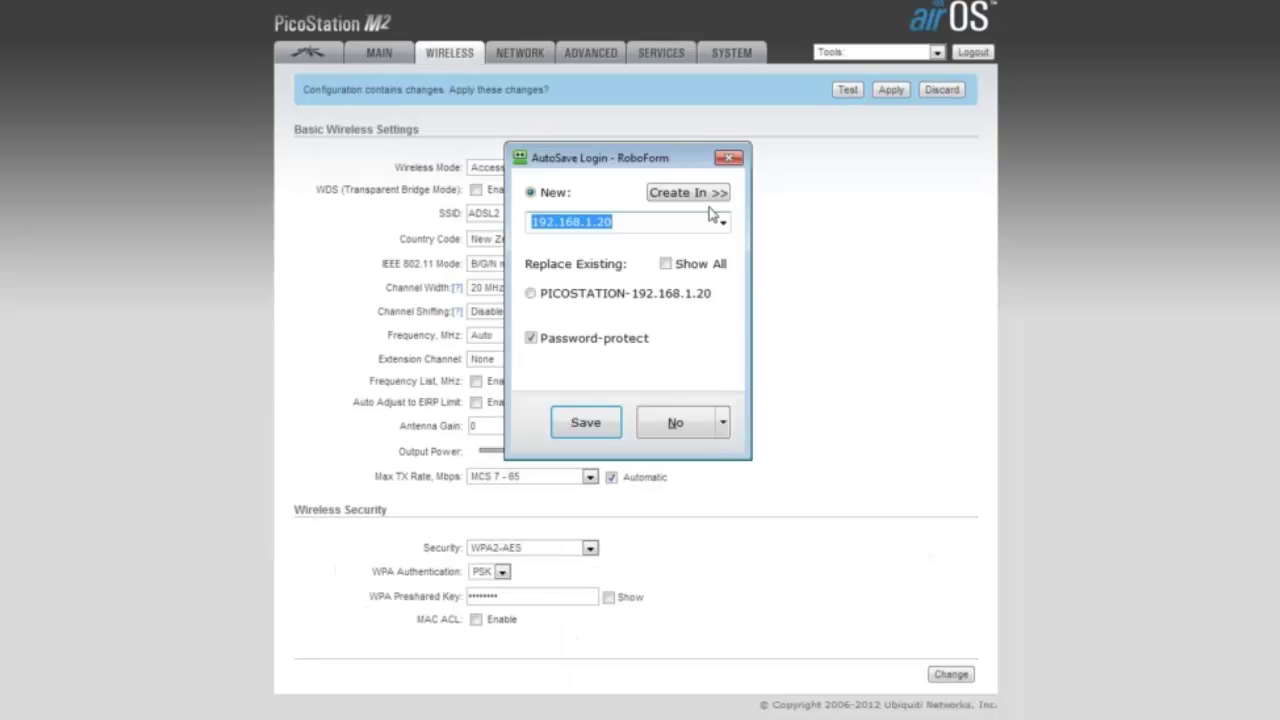
left_click(740, 162)
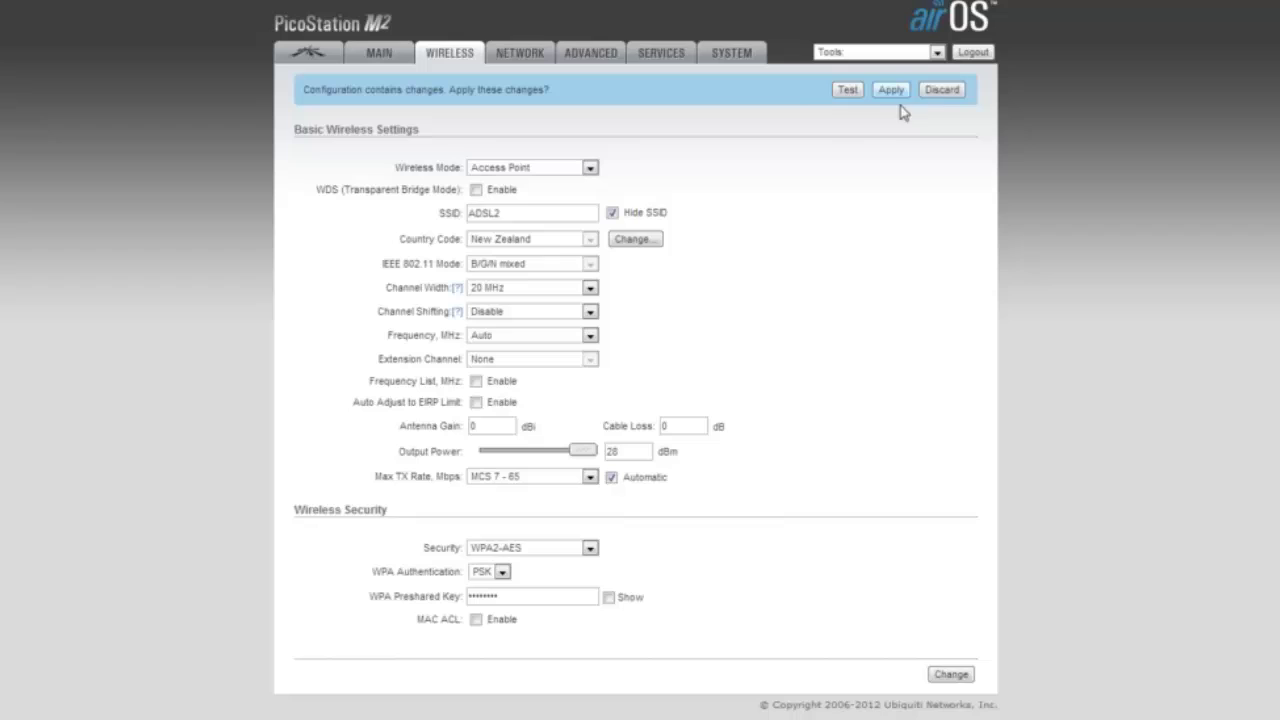
On the Network page, keep the PicoStation's network role set to Bridge mode.
left_click(528, 62)
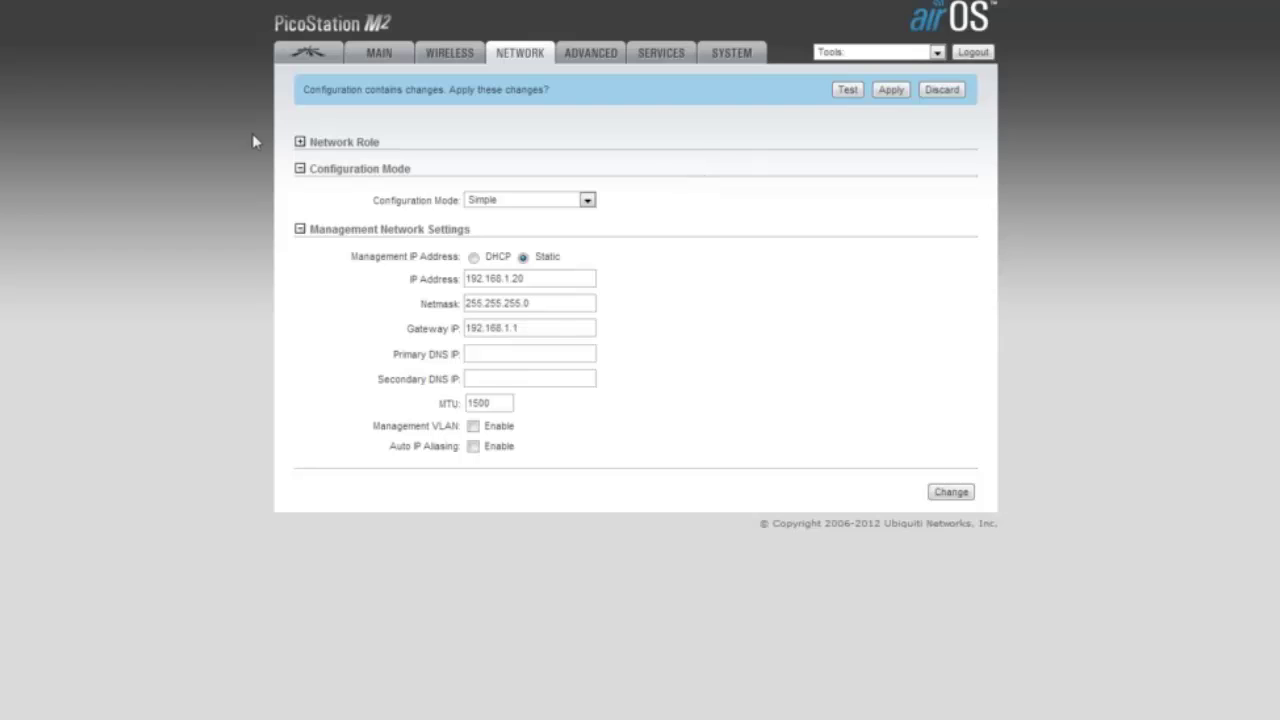
left_click(300, 143)
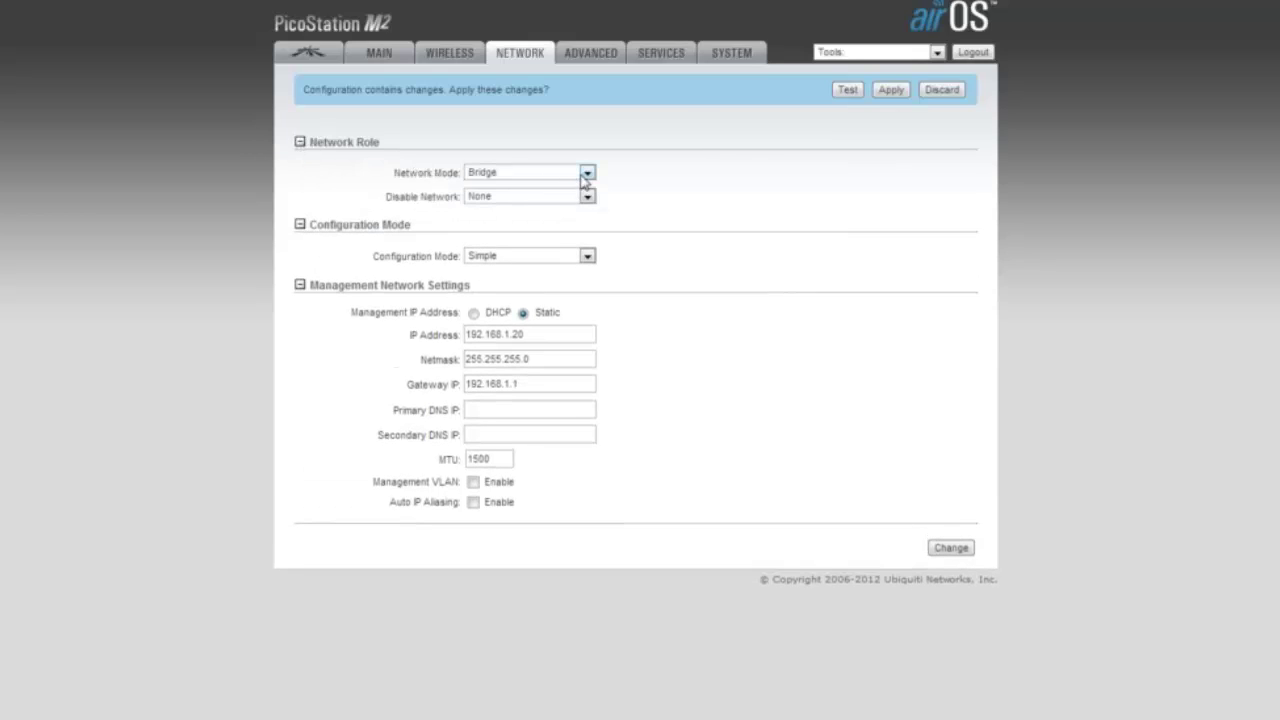
left_click(589, 175)
left_click(591, 178)
Set both the Gateway IP and Primary DNS to 192.168.1.254.
left_click(515, 384)
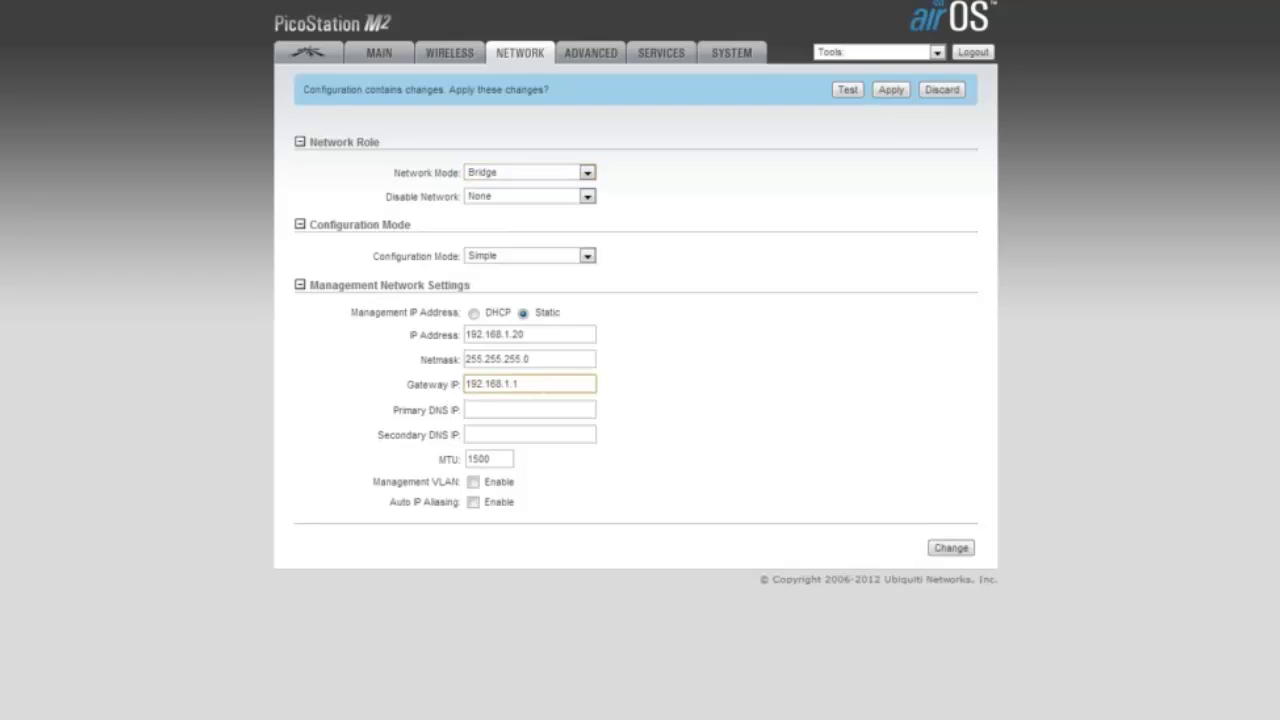
key("BackSpace")
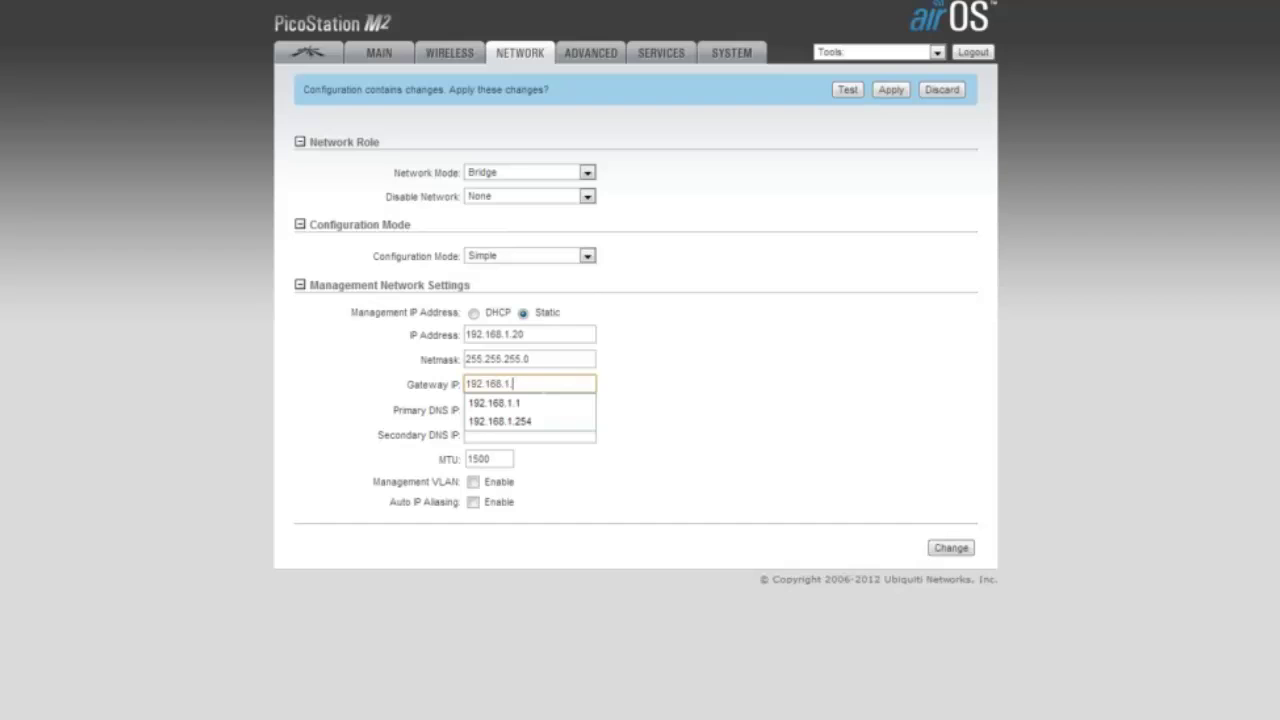
left_click(530, 421)
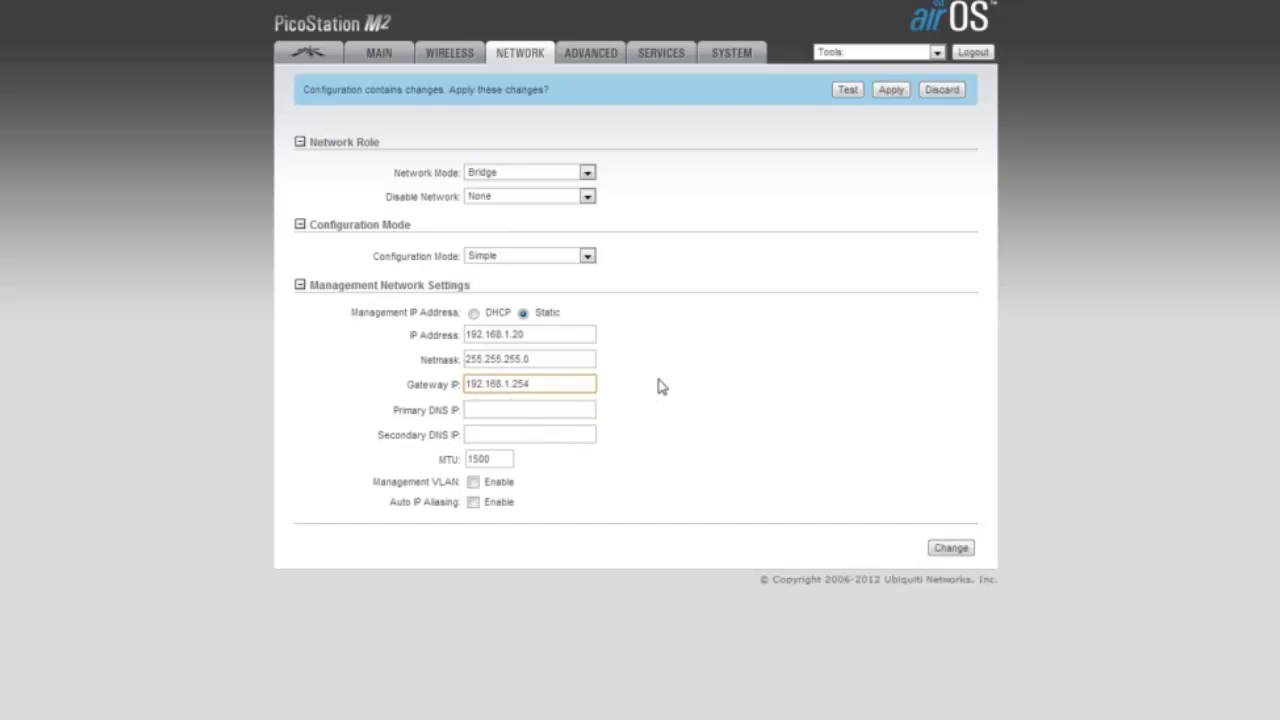
left_click_drag(531, 384, 466, 384)
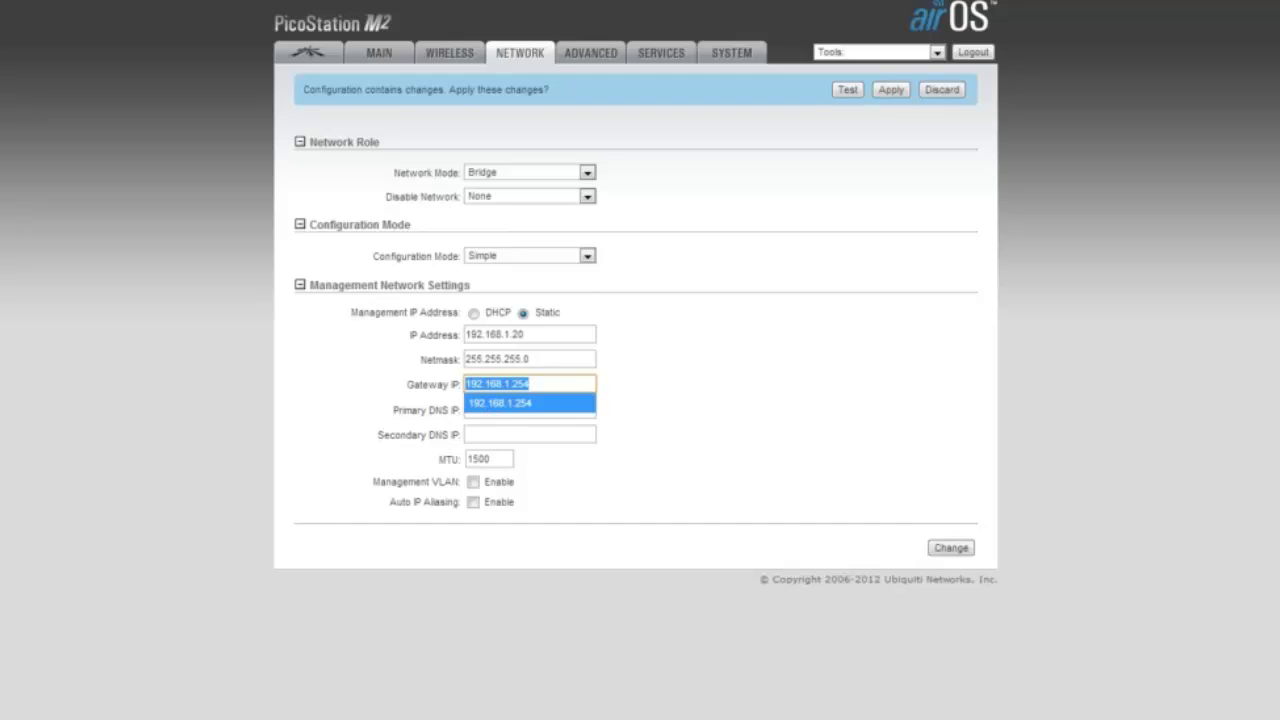
left_click(540, 403)
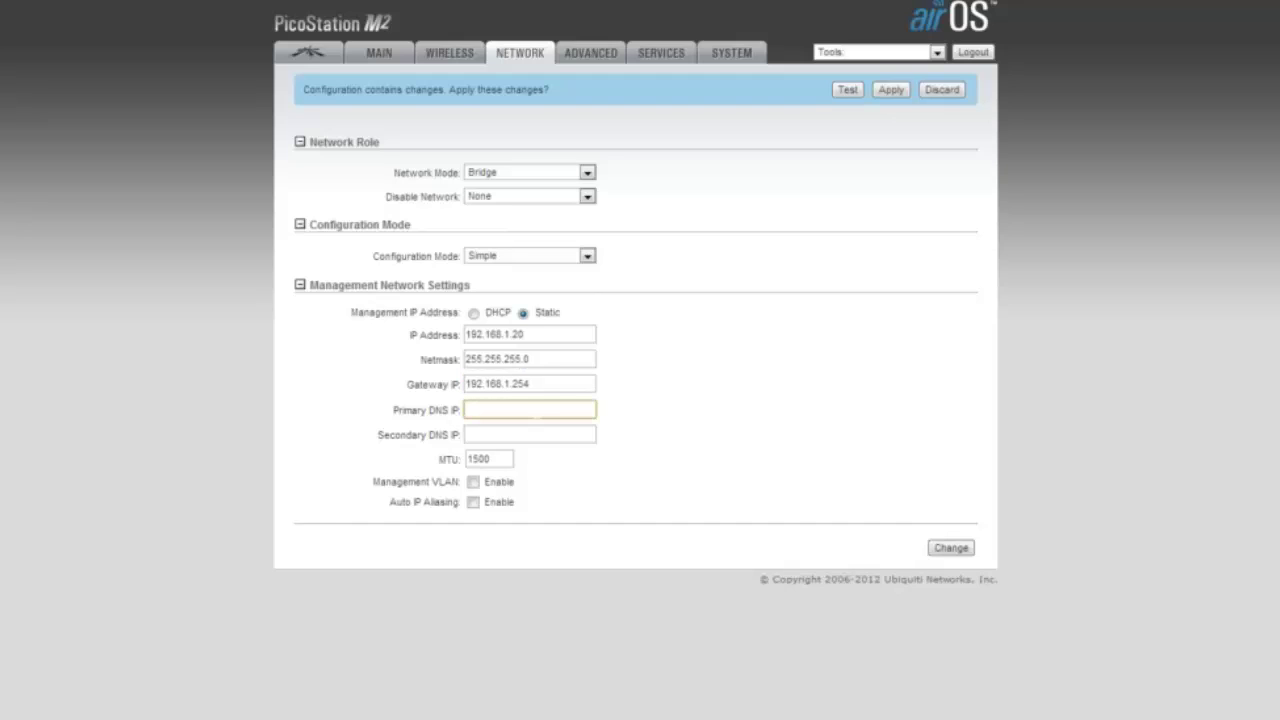
key("Down")
key("Down")
left_click(690, 422)
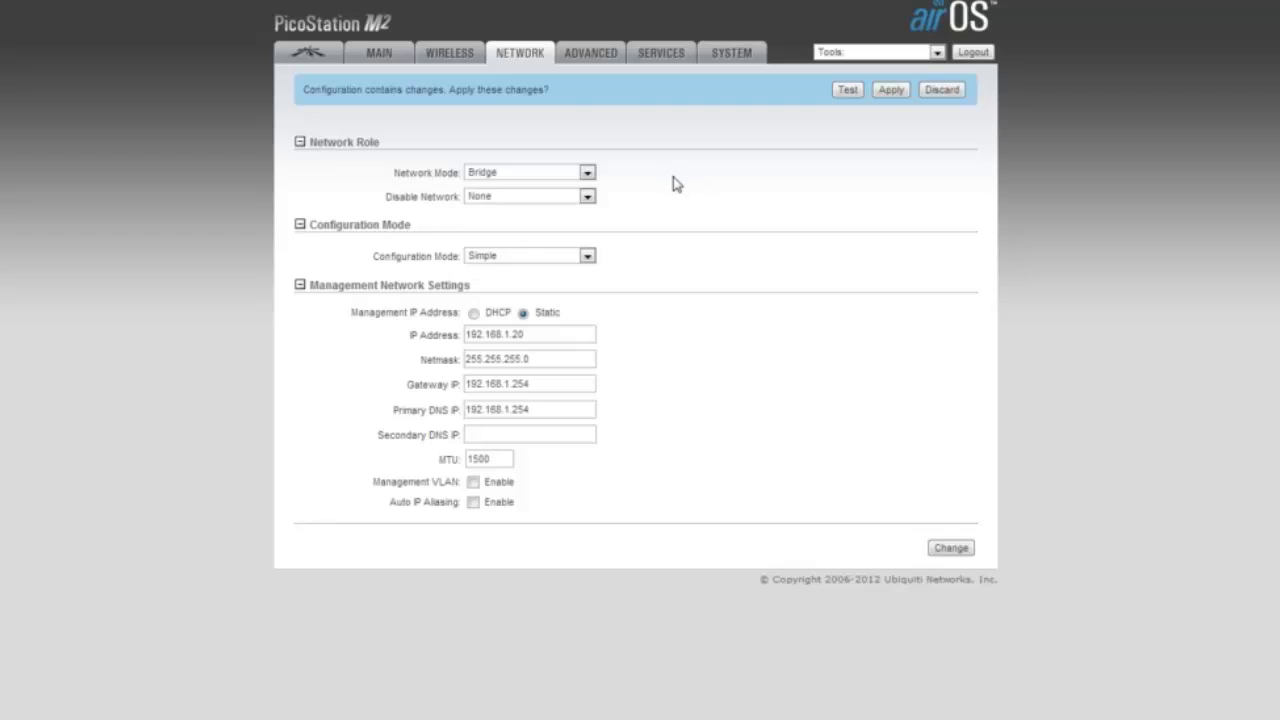
left_click(598, 61)
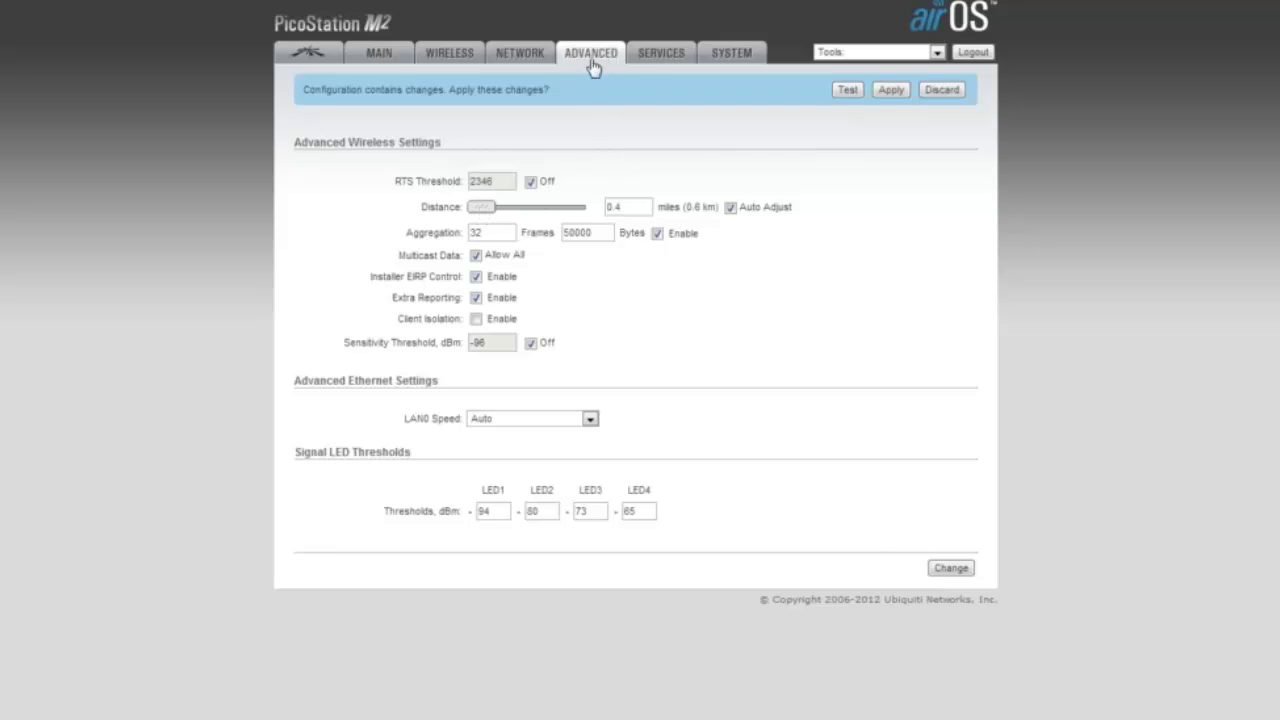
Look over the Services and System pages, then apply all pending configuration changes.
left_click(661, 56)
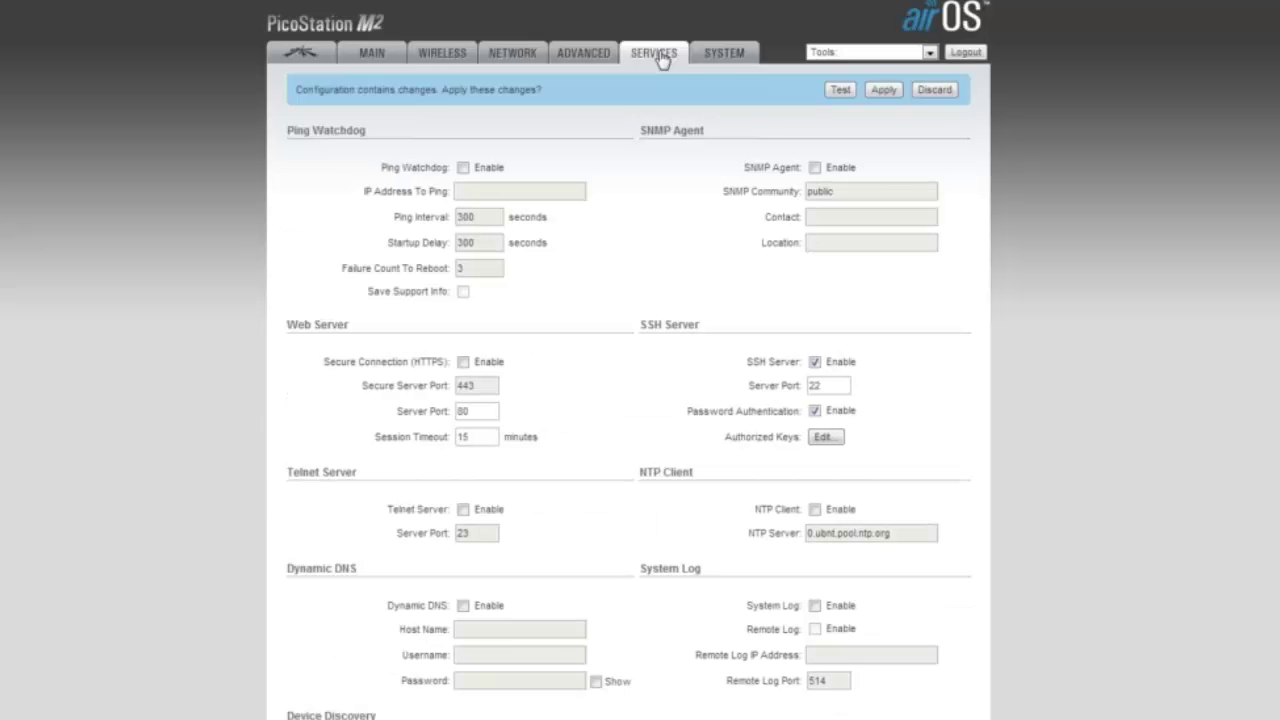
left_click(733, 58)
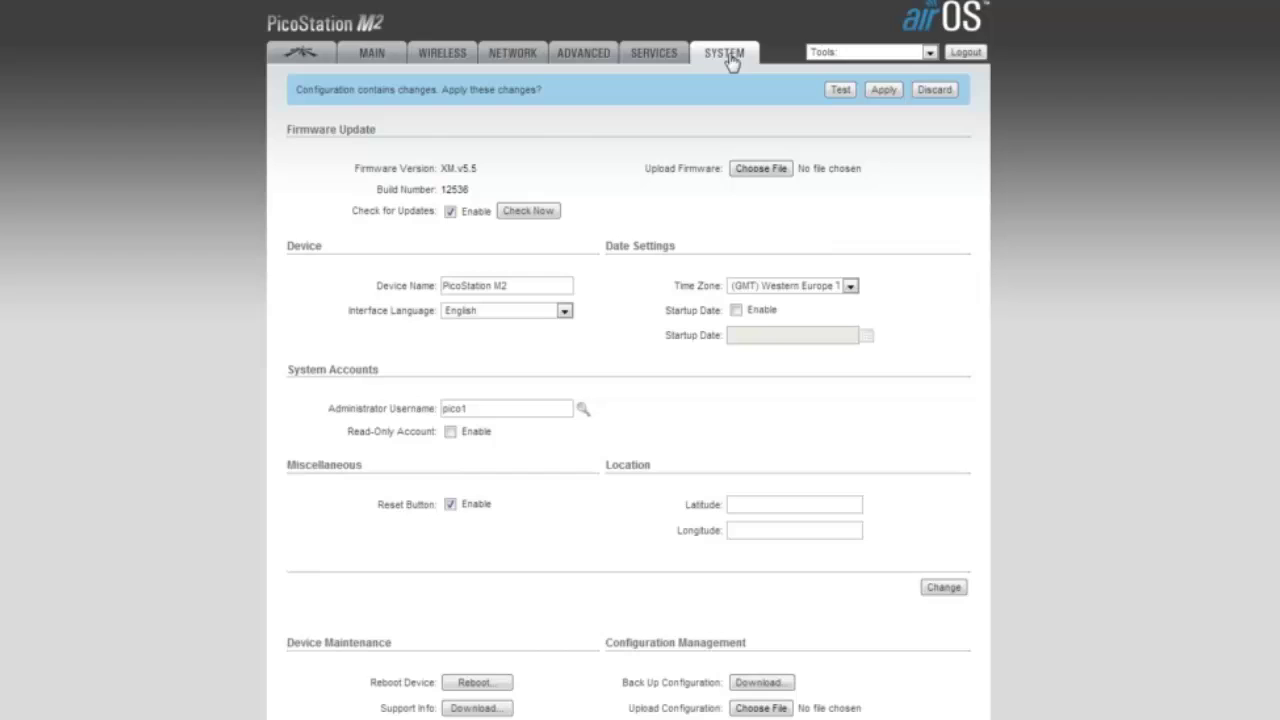
scroll(652, 305, "down", 1)
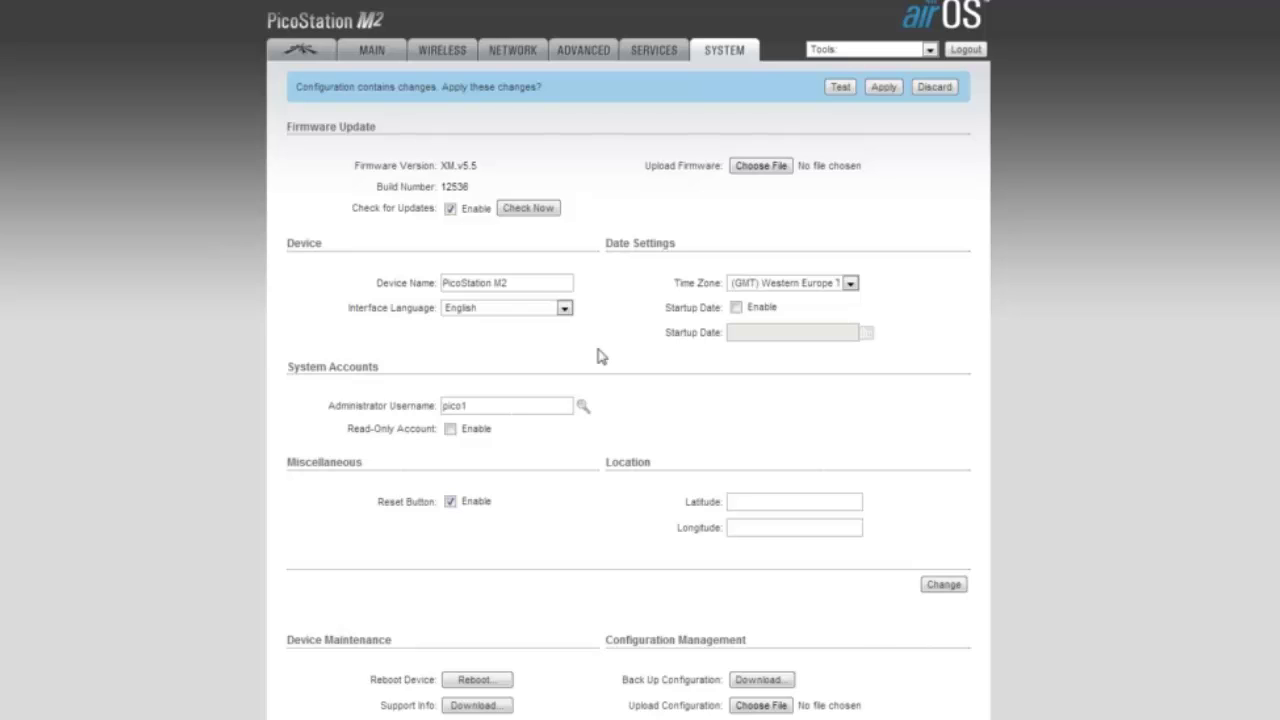
left_click(884, 88)
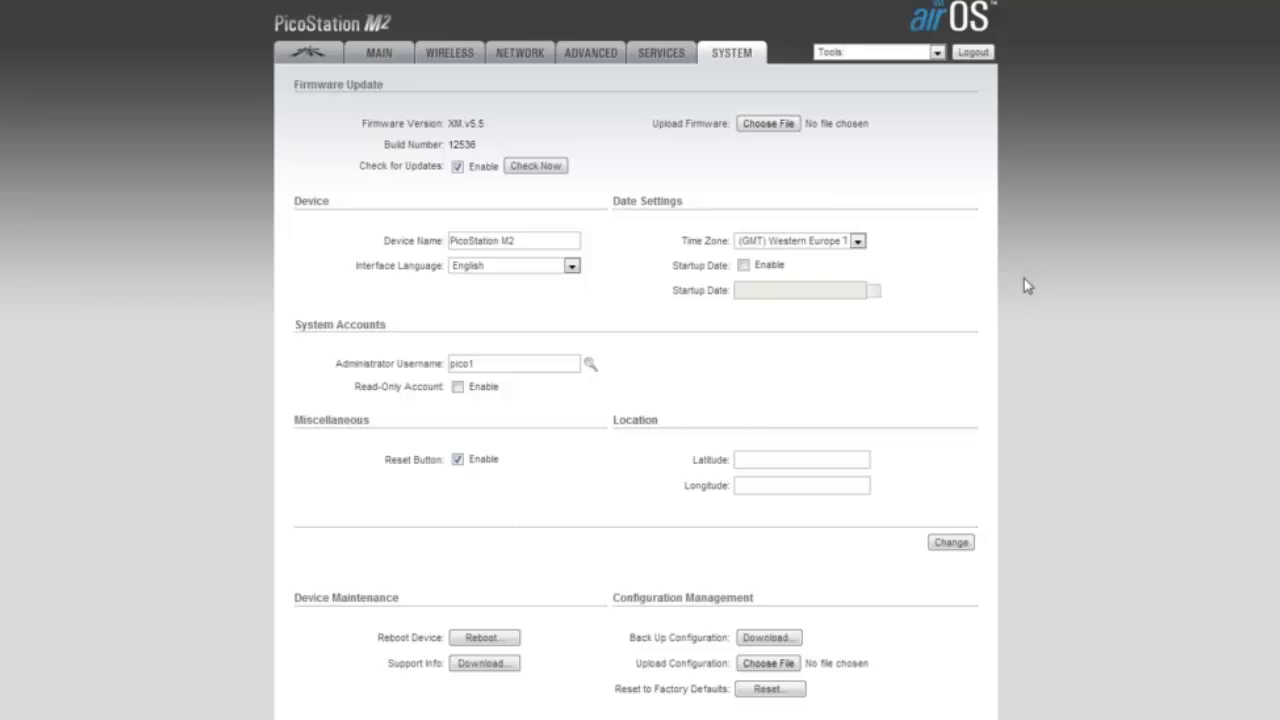
Confirm the Network page still shows the bridge settings, then go to the airMAX page.
left_click(526, 58)
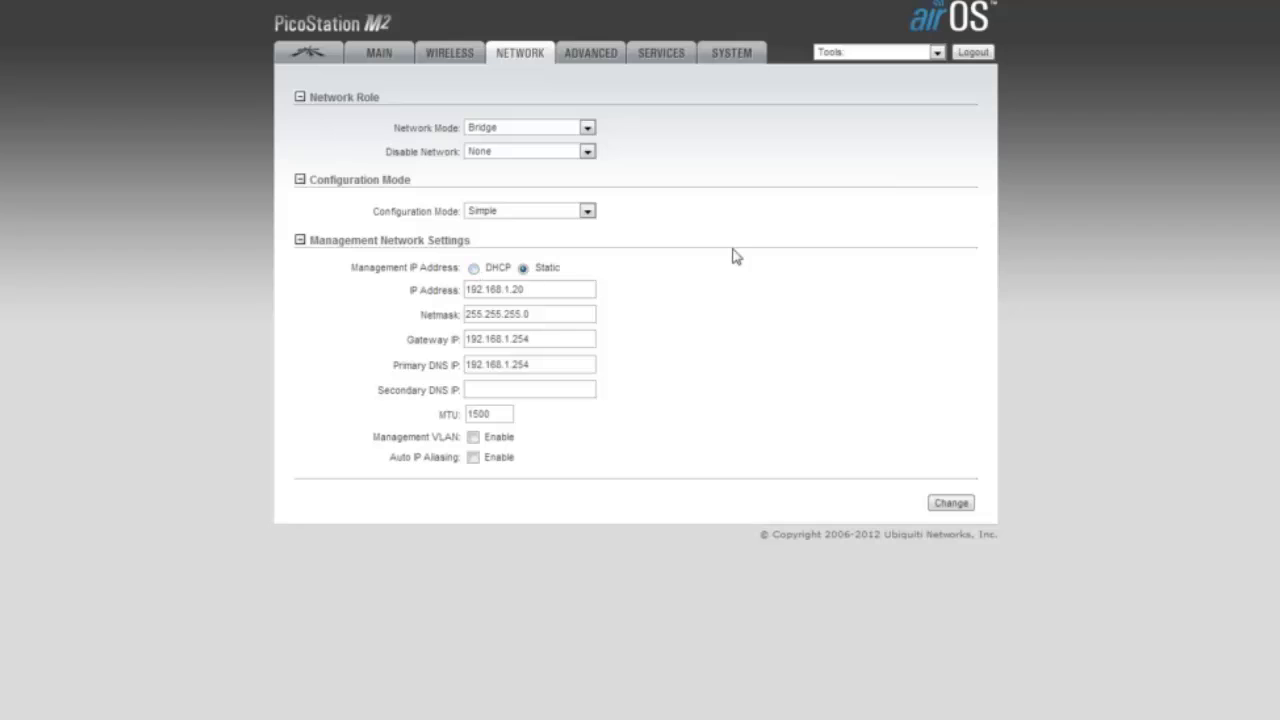
left_click(378, 57)
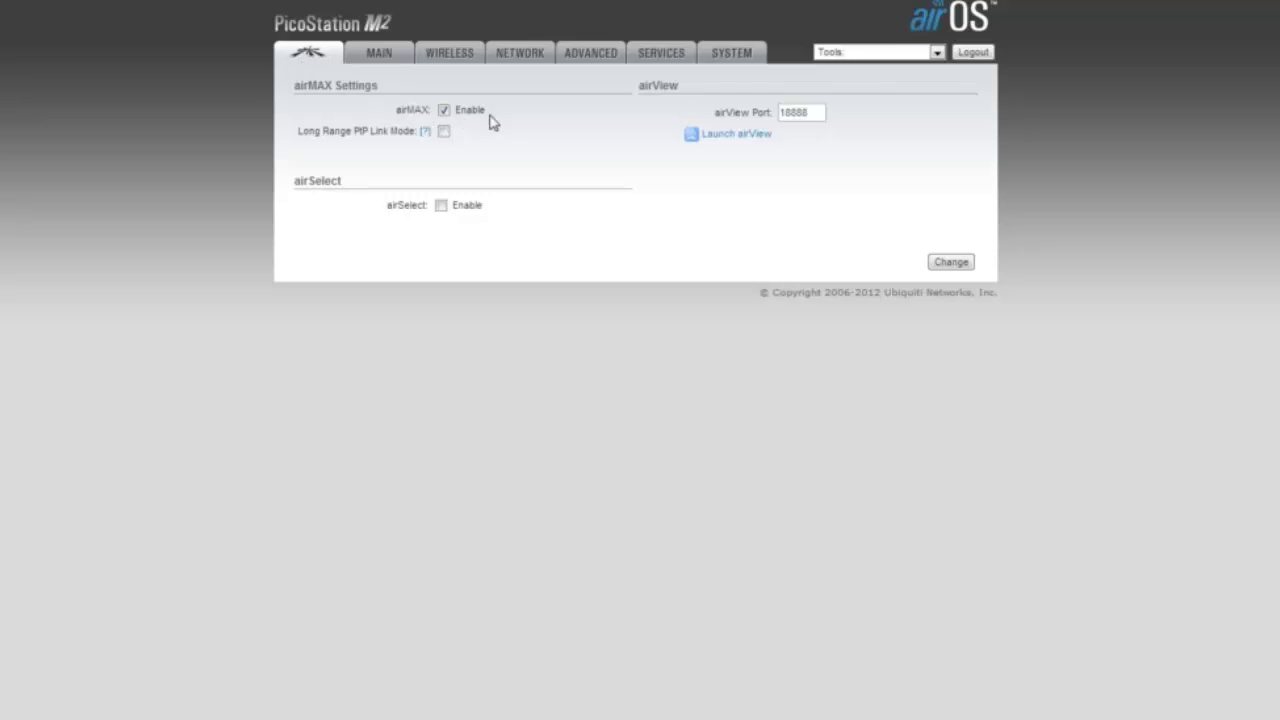
Uncheck airMAX Enable, save the change and apply it to the PicoStation.
left_click(444, 111)
left_click(951, 262)
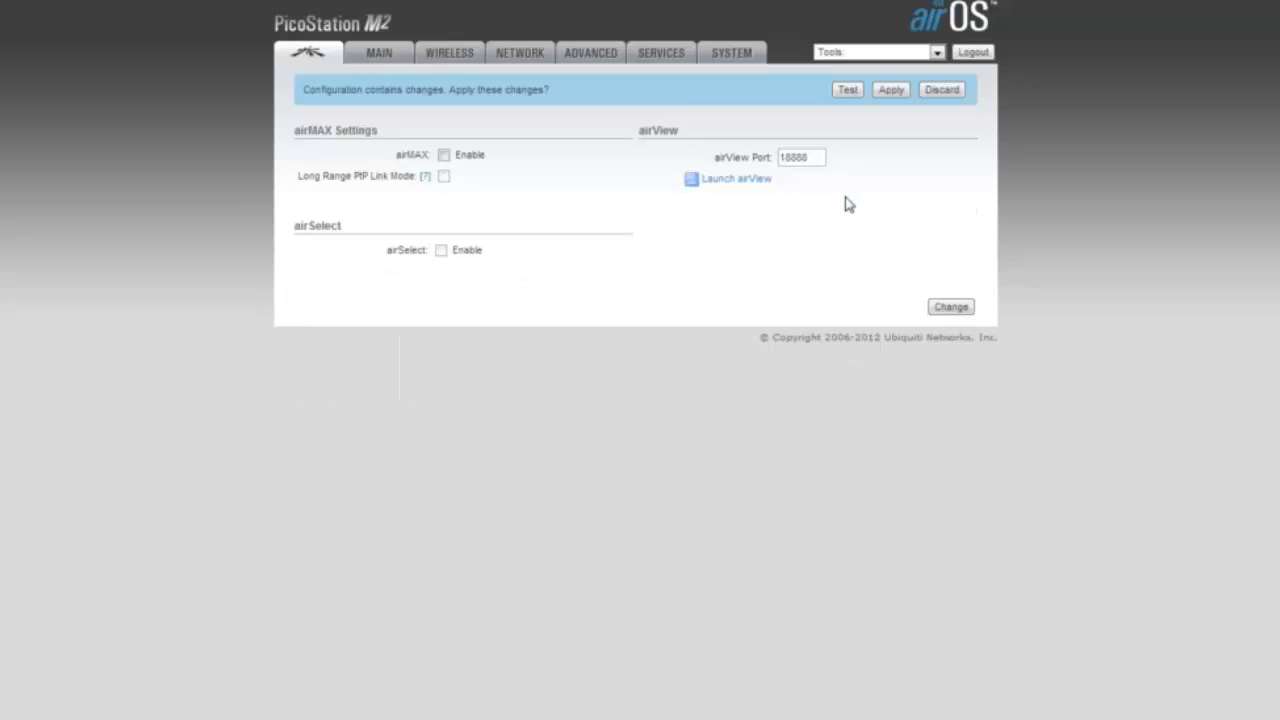
left_click(893, 92)
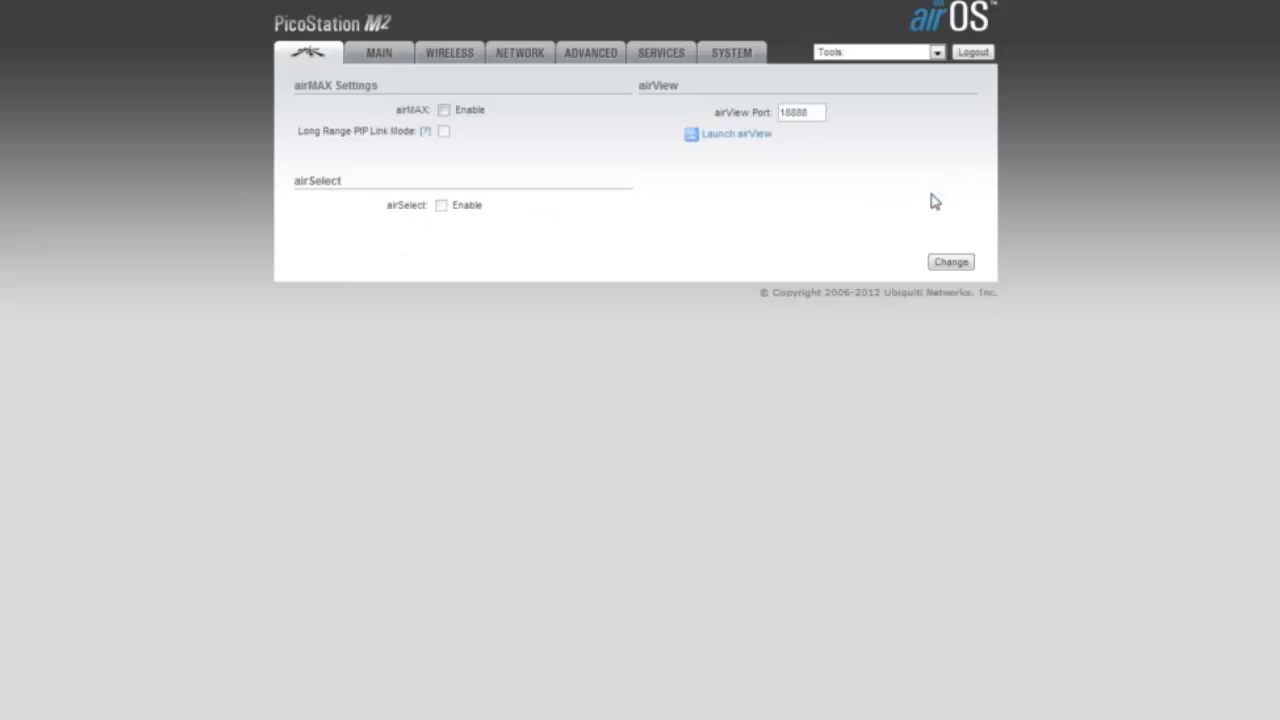